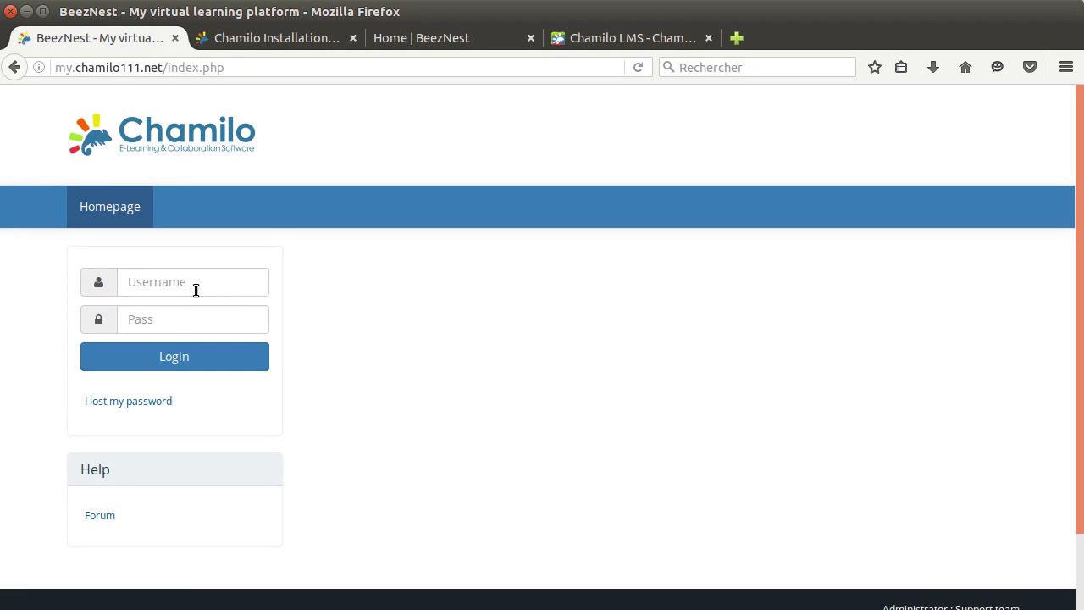
# Step: Log in with username 'admin' and its password, then view the still-empty My courses list
pyautogui.click(416, 37)
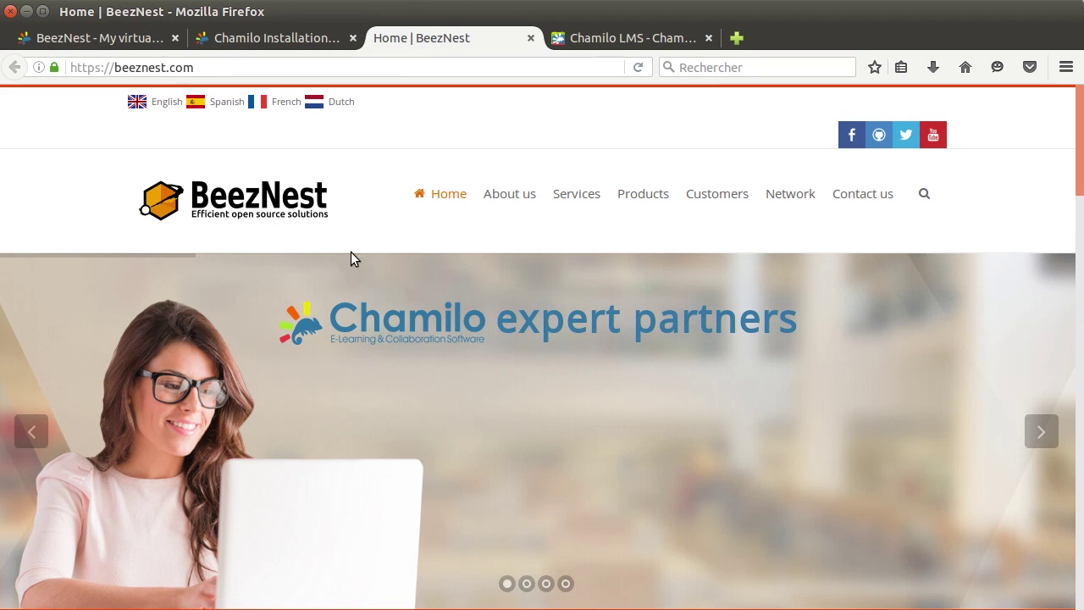
pyautogui.click(106, 43)
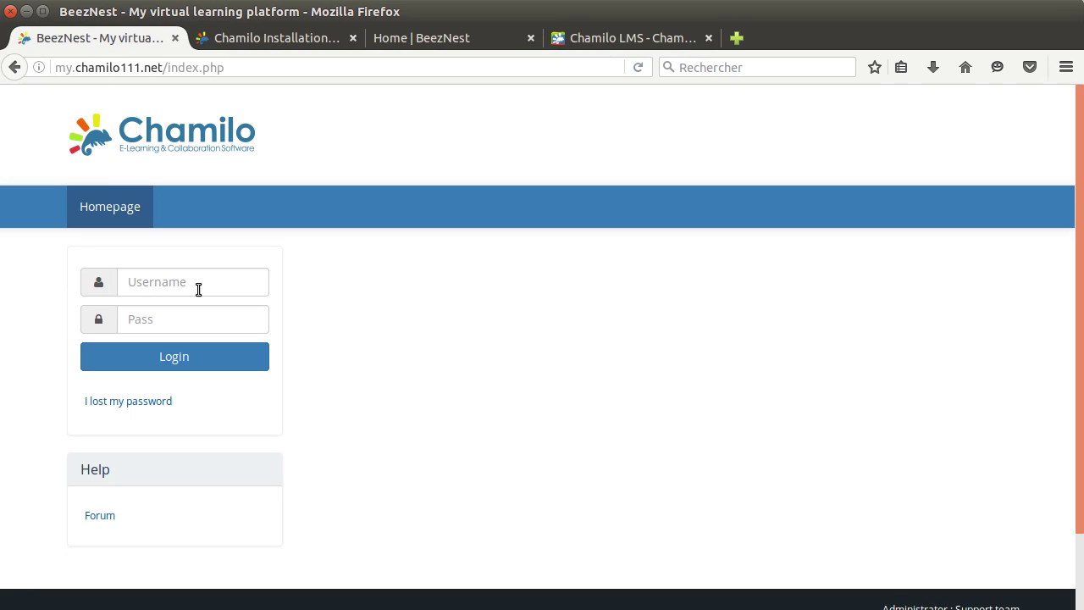
pyautogui.click(202, 270)
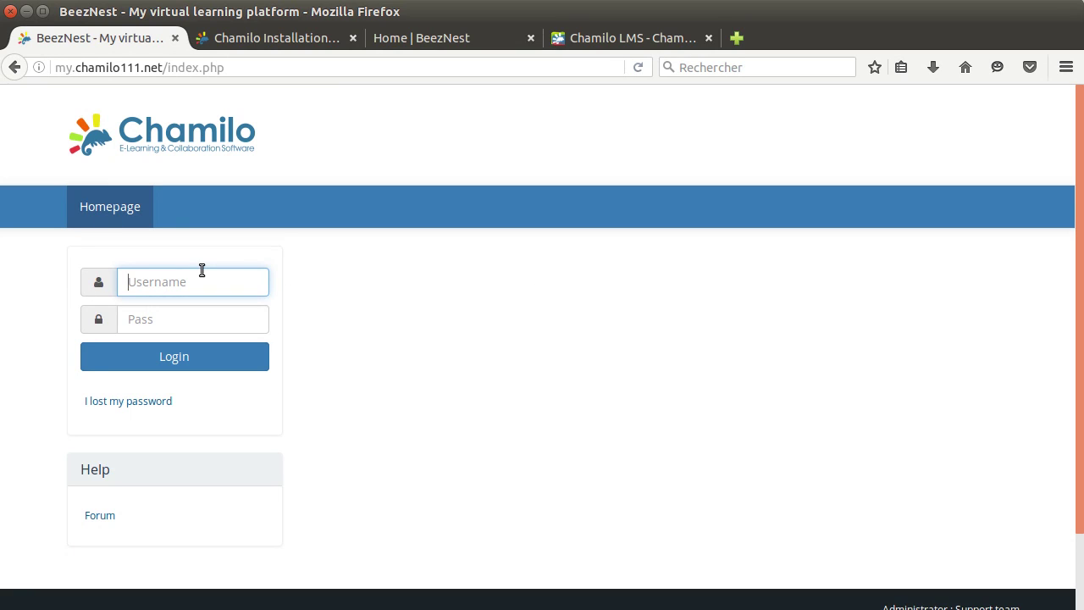
pyautogui.write('admin')
pyautogui.press('Tab')
pyautogui.write('******')
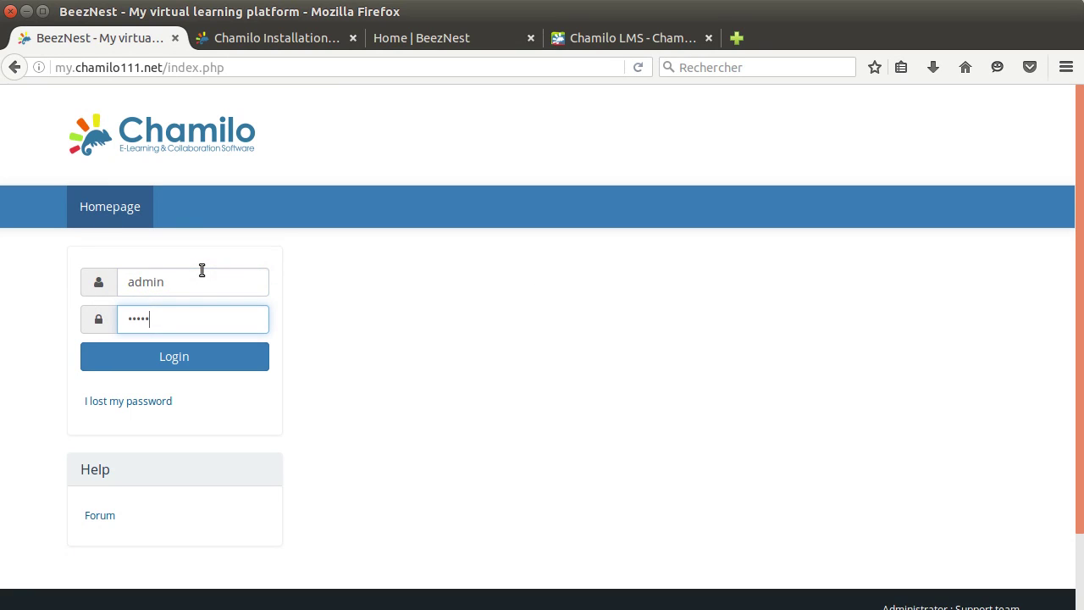
pyautogui.press('BackSpace')
pyautogui.press('Return')
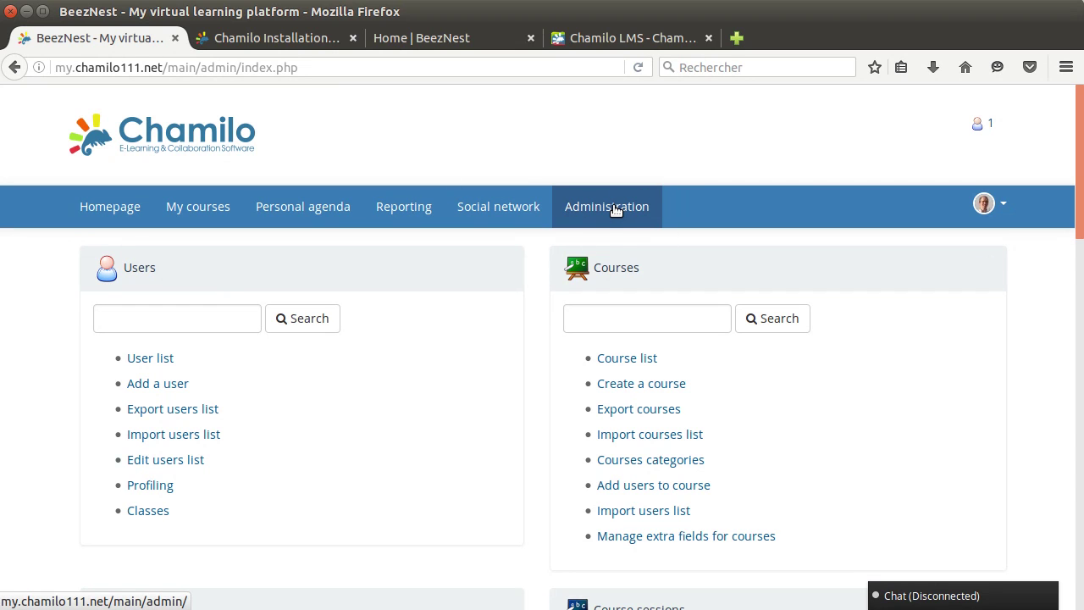
pyautogui.click(207, 206)
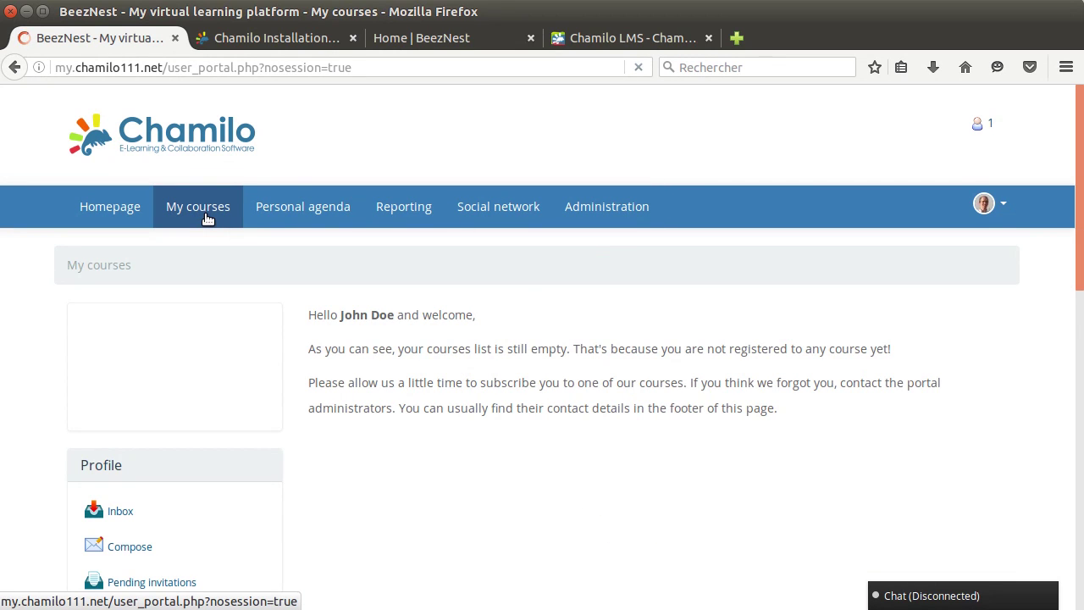
pyautogui.scroll(-10, 293, 280)
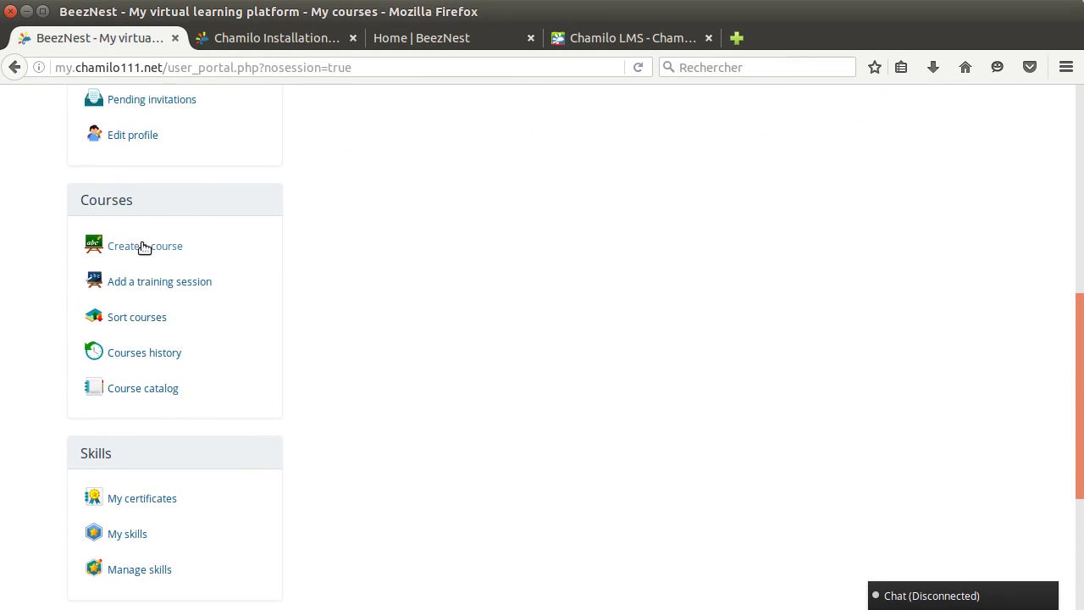
# Step: Start a new course and enter 'French speaking basics' as its name
pyautogui.click(156, 254)
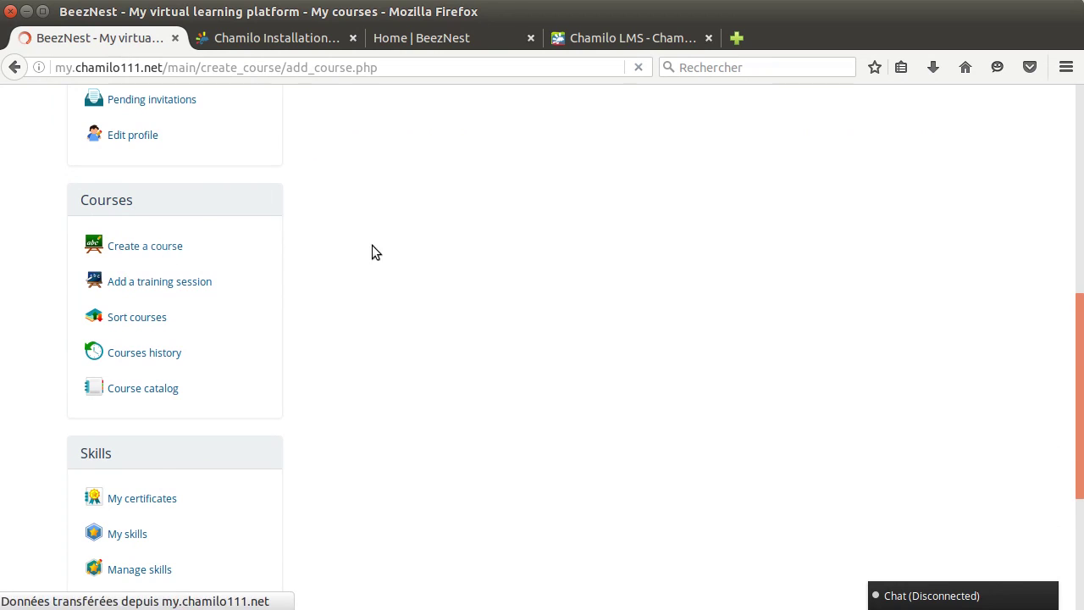
pyautogui.scroll(-2, 491, 343)
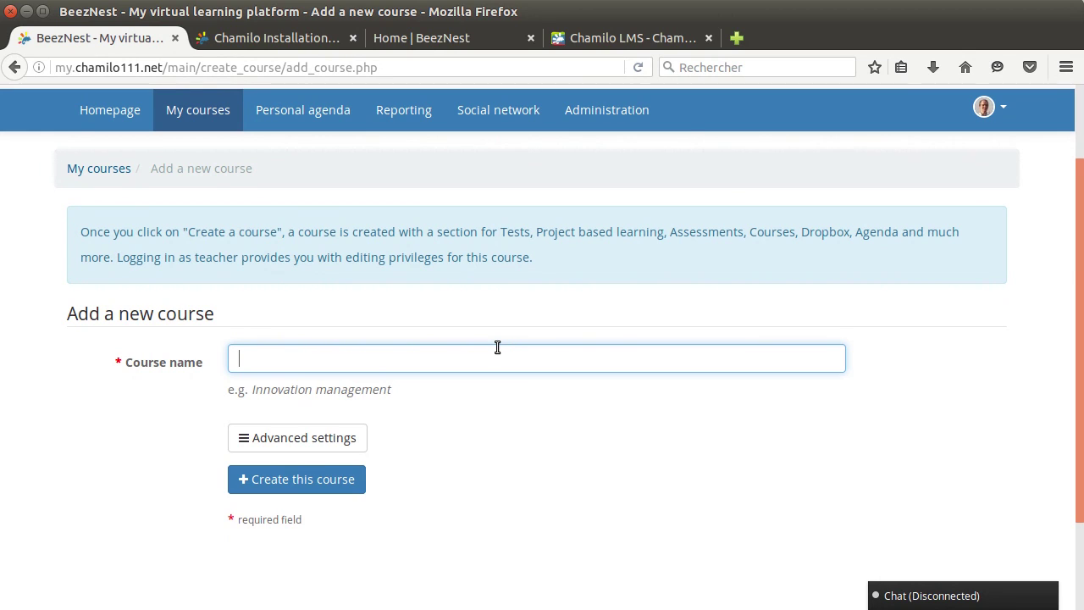
pyautogui.write('French speaking basics')
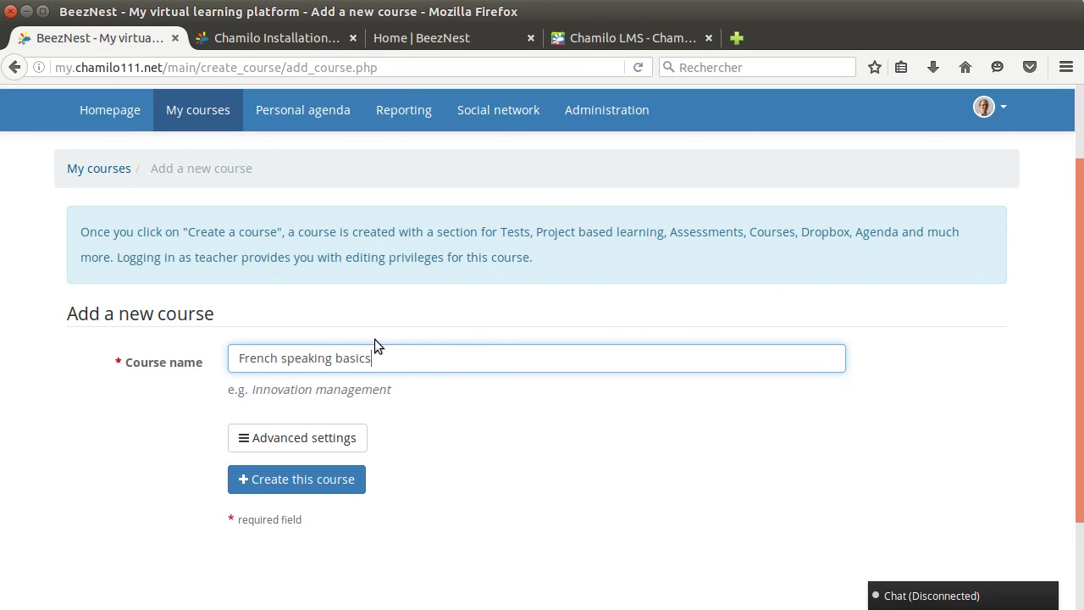
pyautogui.scroll(-1, 399, 319)
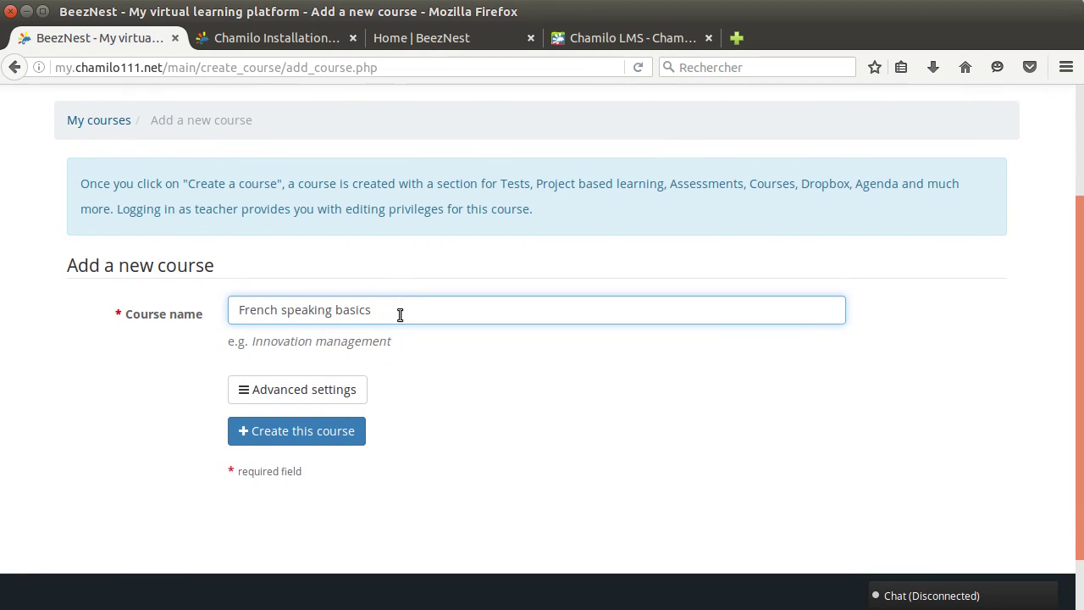
# Step: Expand Advanced settings to show the category, course code, demo content and template fields
pyautogui.click(298, 398)
pyautogui.scroll(-3, 192, 374)
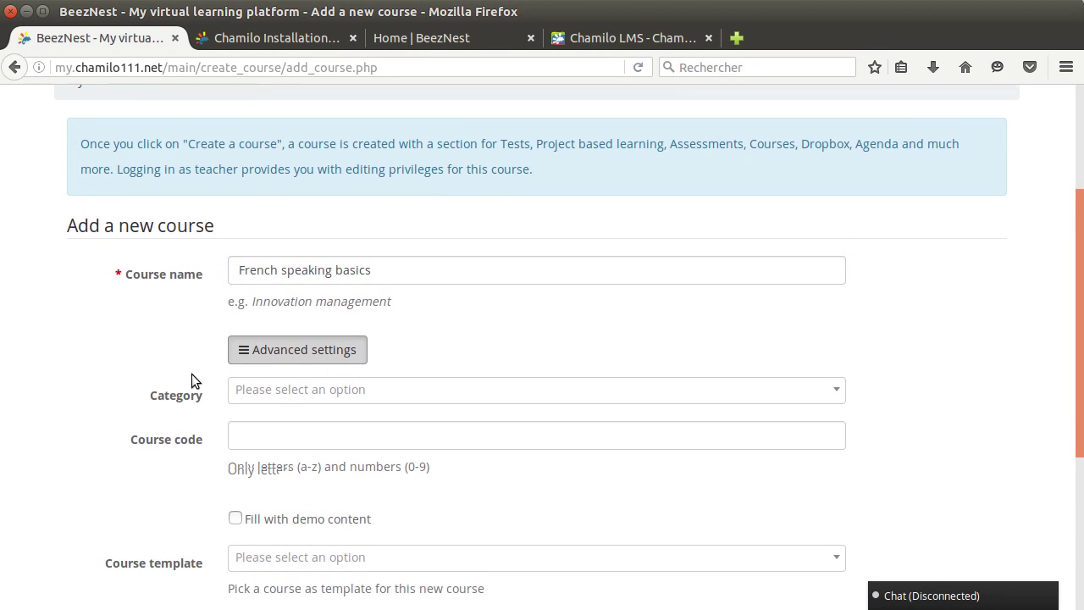
pyautogui.scroll(1, 192, 374)
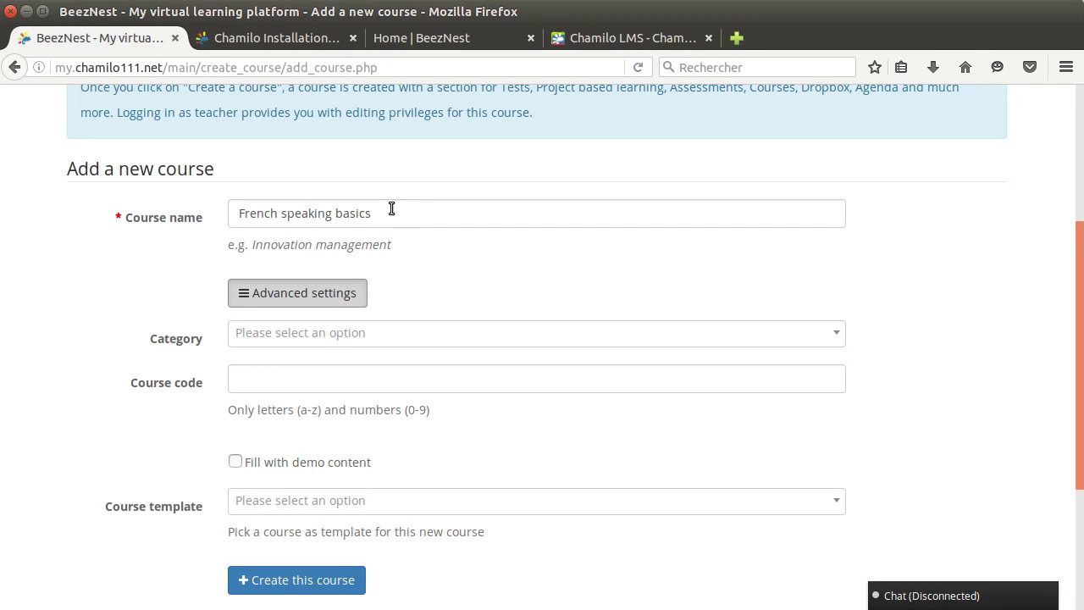
# Step: Enter course code FRENCH101 and tick Fill with demo content
pyautogui.click(269, 387)
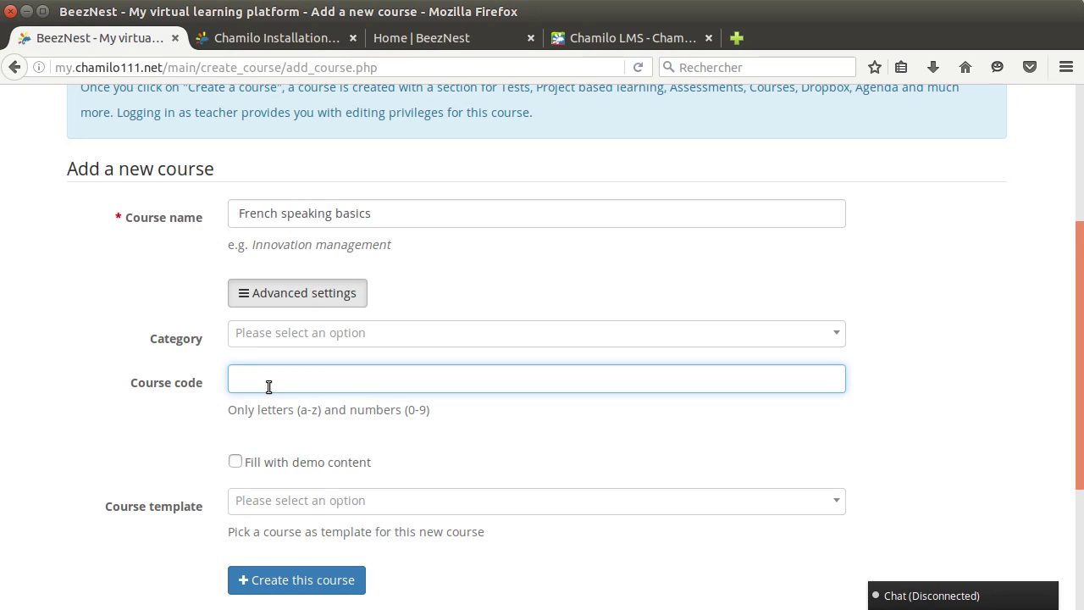
pyautogui.write('FRENCH101')
pyautogui.scroll(1, 231, 404)
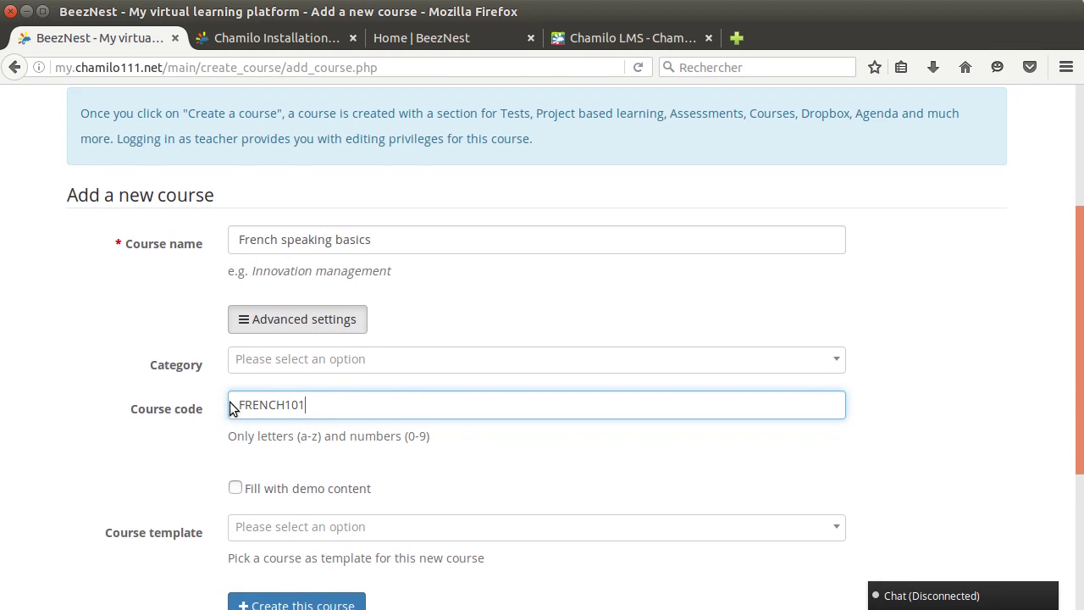
pyautogui.scroll(-5, 189, 401)
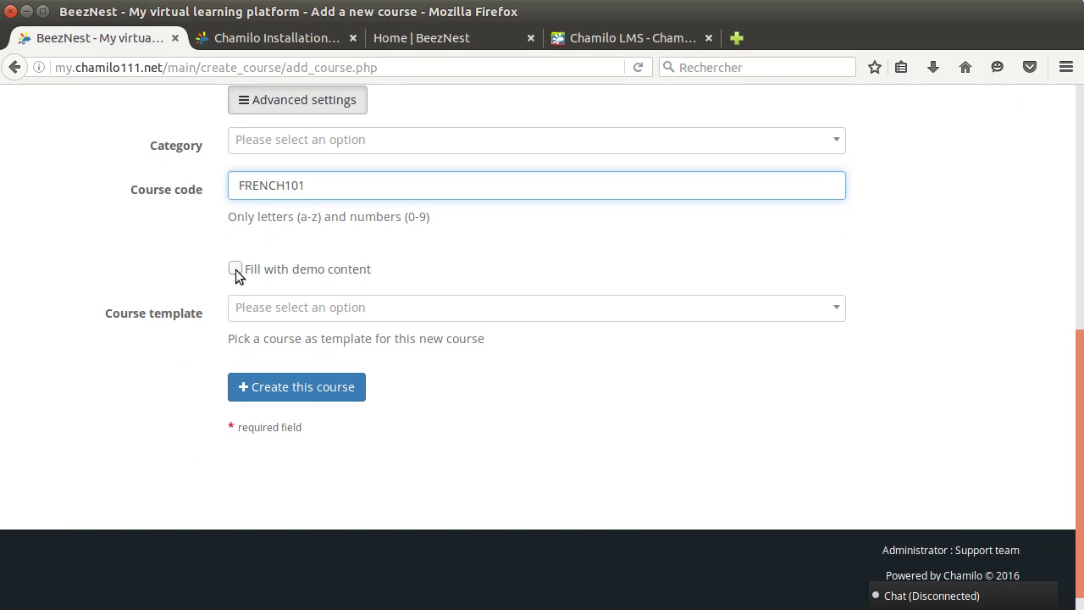
pyautogui.click(235, 270)
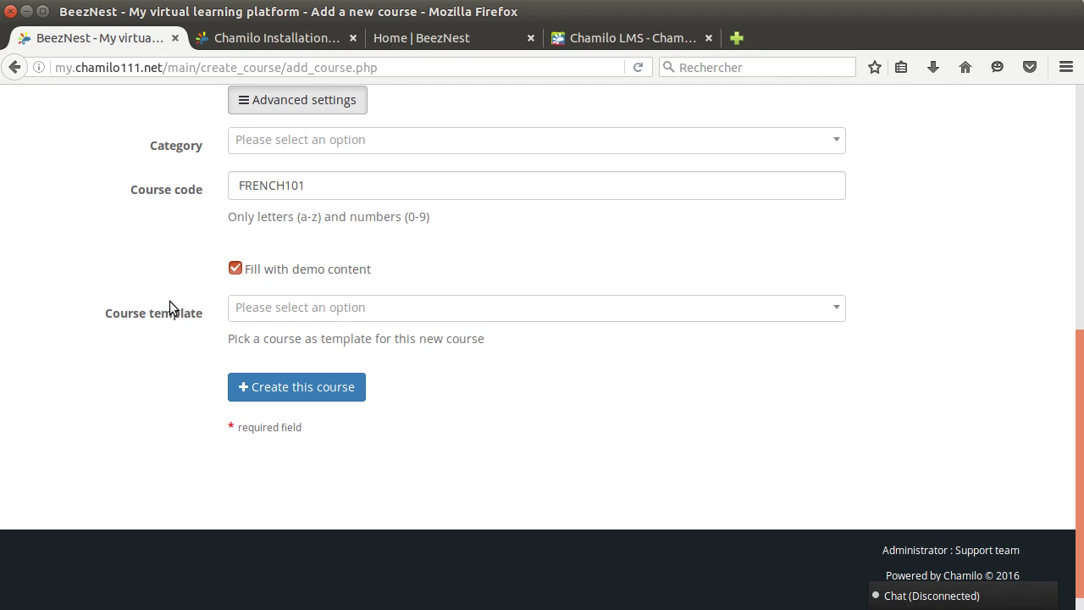
# Step: Leave the course template empty and create the course
pyautogui.click(314, 308)
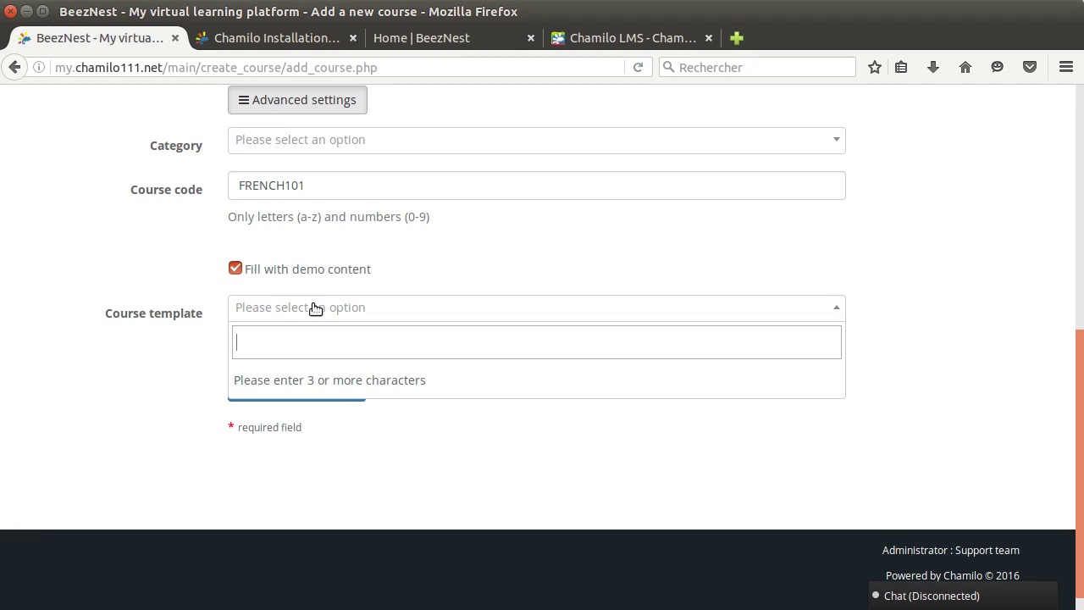
pyautogui.click(166, 285)
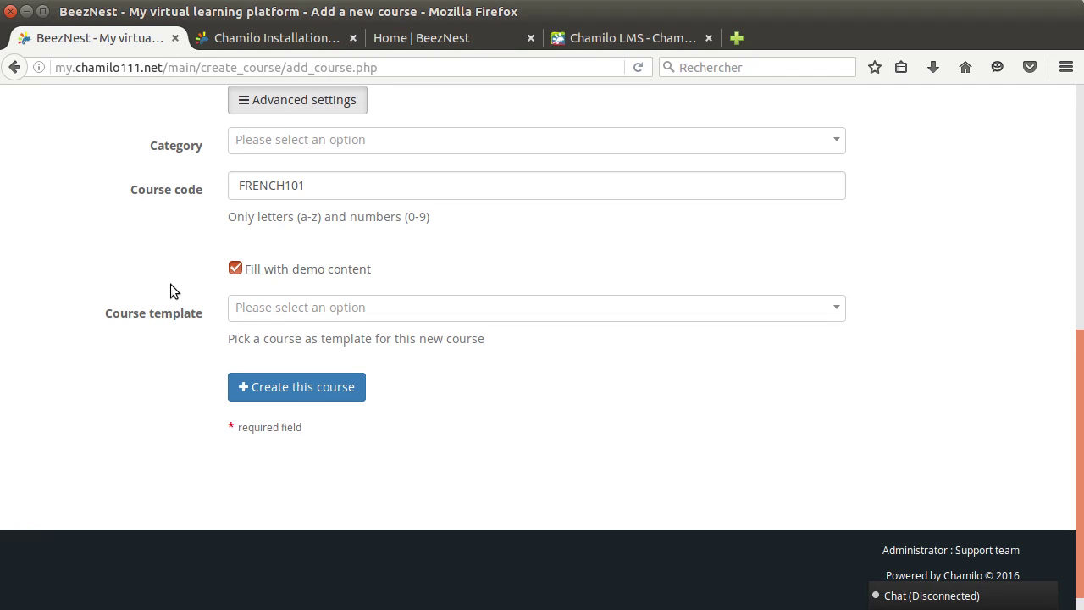
pyautogui.scroll(3, 186, 329)
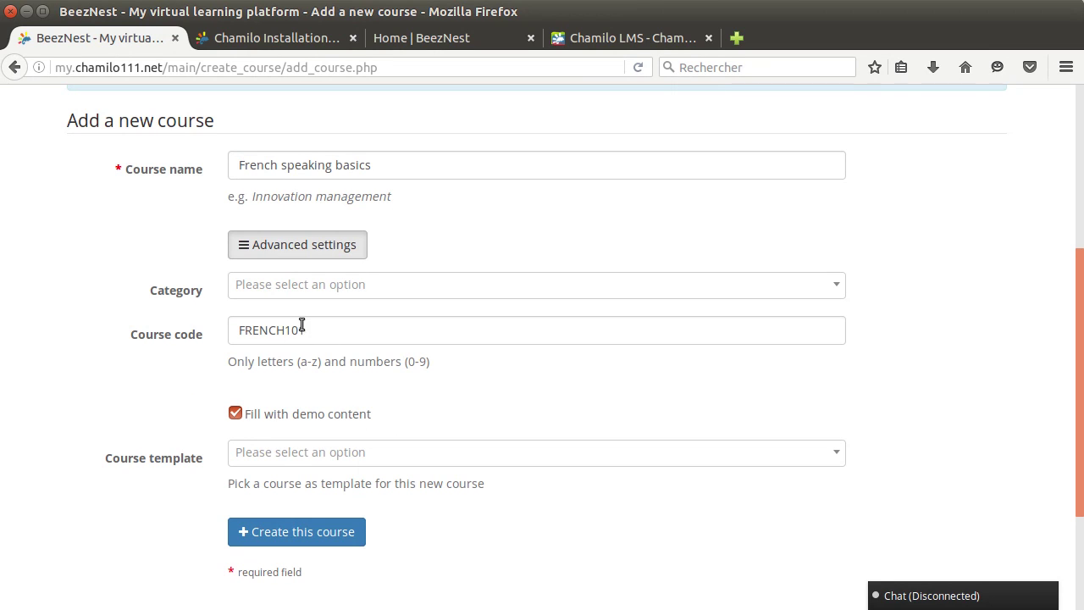
pyautogui.click(297, 241)
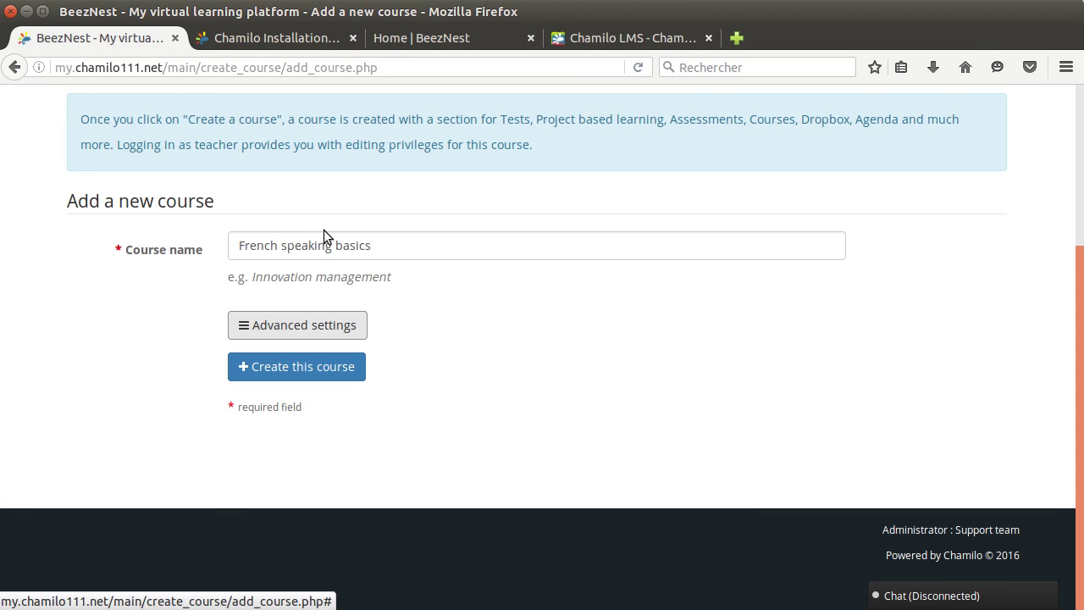
pyautogui.click(399, 254)
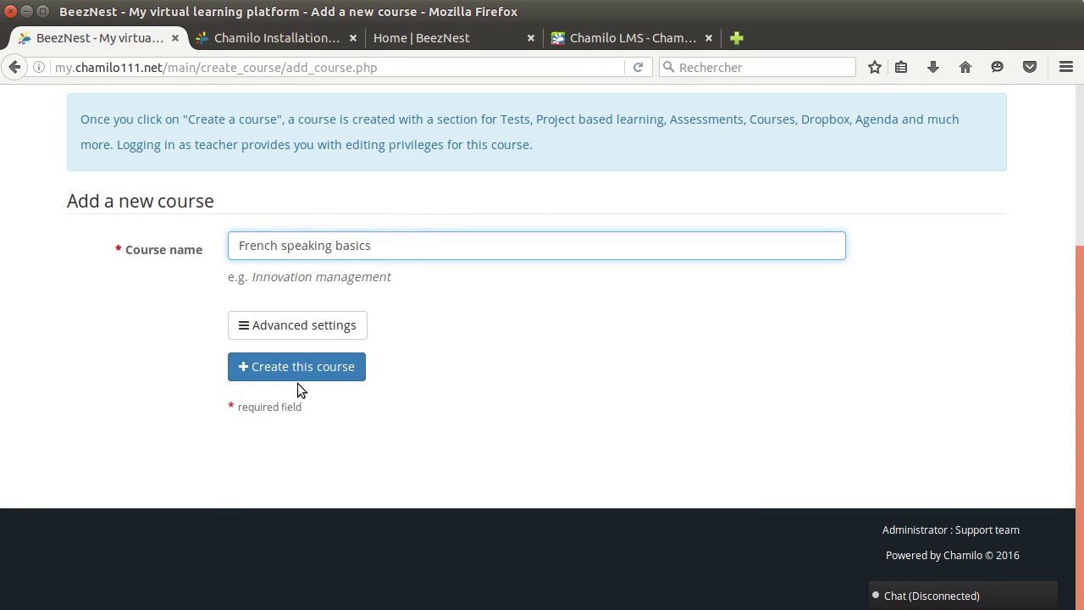
pyautogui.click(293, 329)
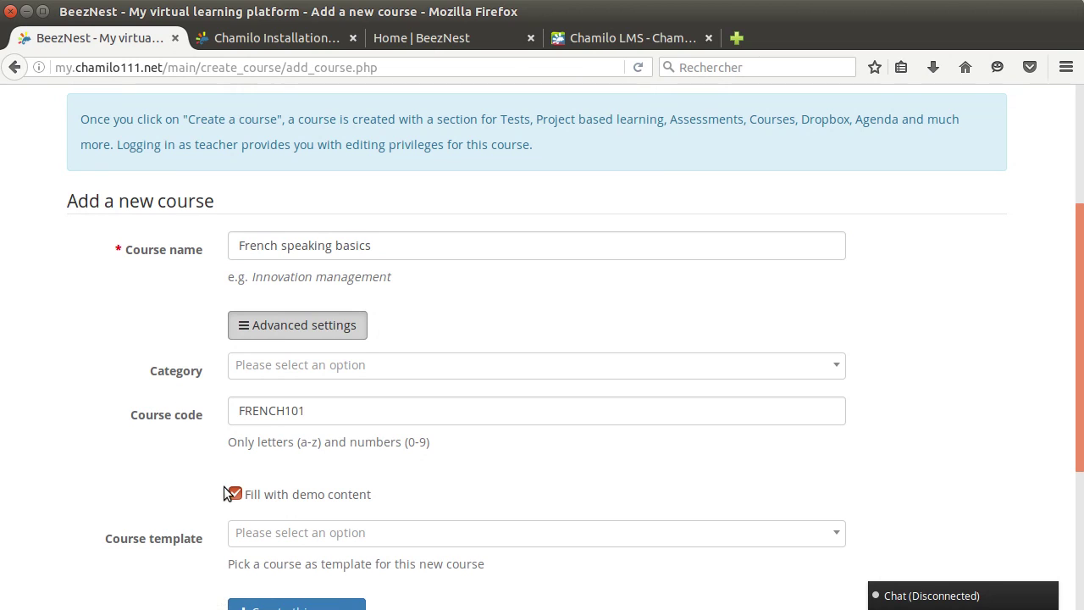
pyautogui.scroll(-3, 193, 466)
pyautogui.click(254, 517)
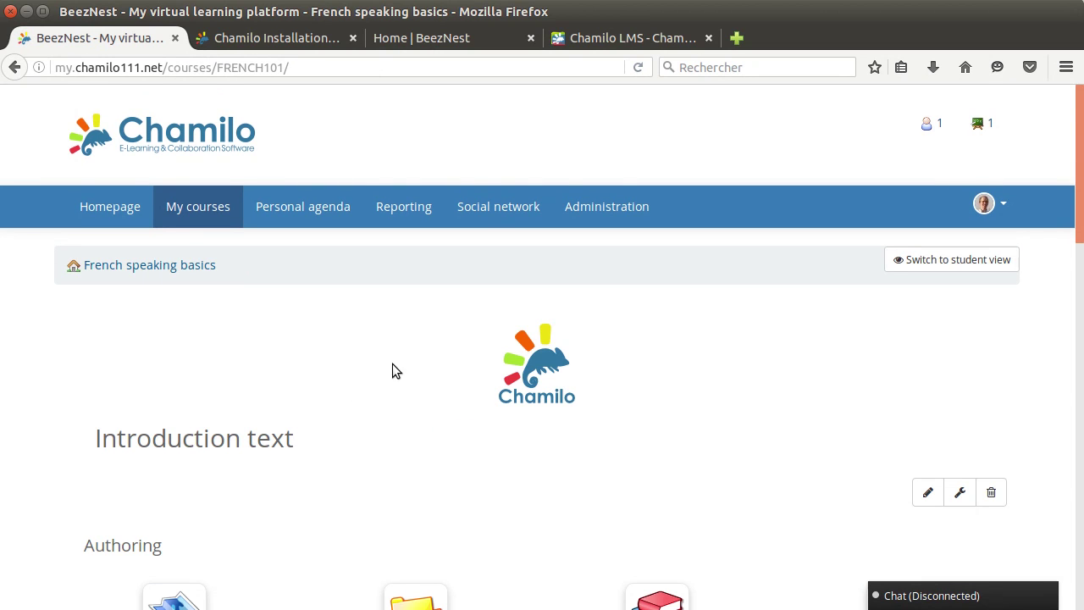
# Step: Review the new course homepage and delete its default introduction text
pyautogui.scroll(-6, 427, 344)
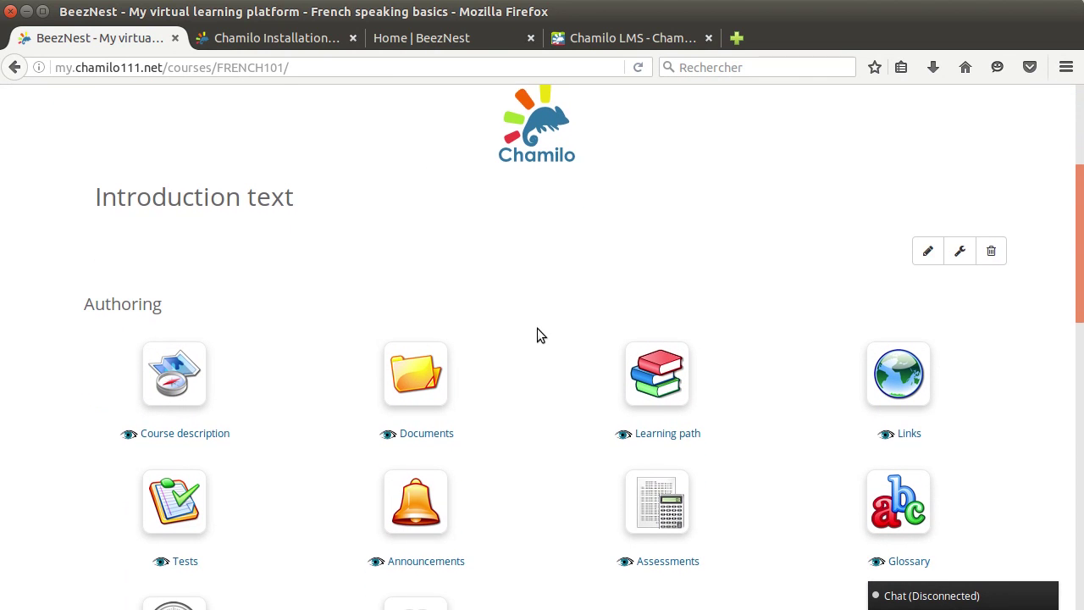
pyautogui.scroll(-10, 537, 334)
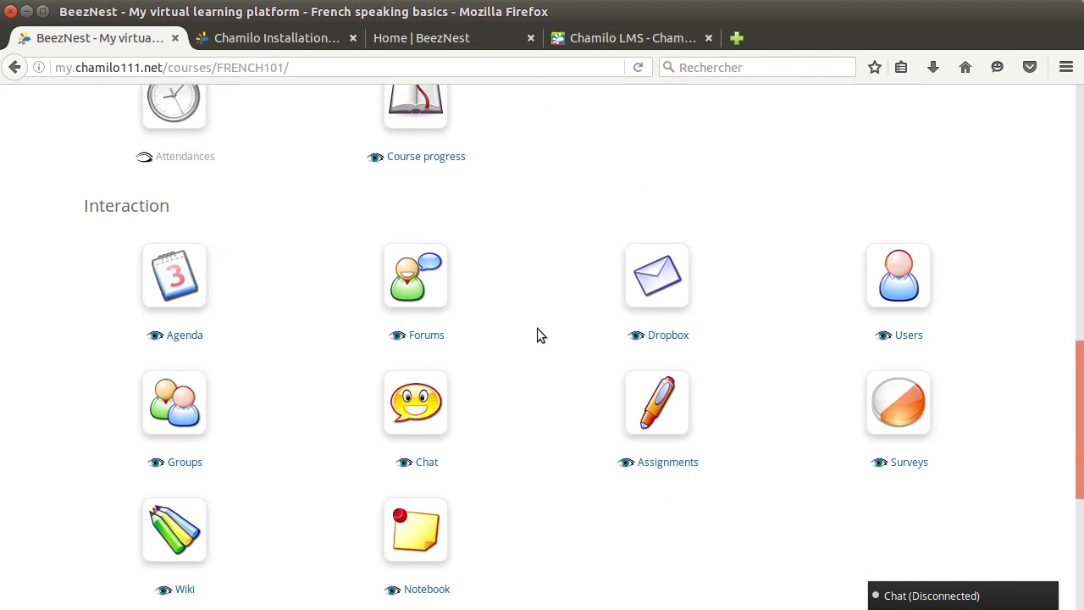
pyautogui.scroll(-5, 537, 334)
pyautogui.scroll(13, 537, 334)
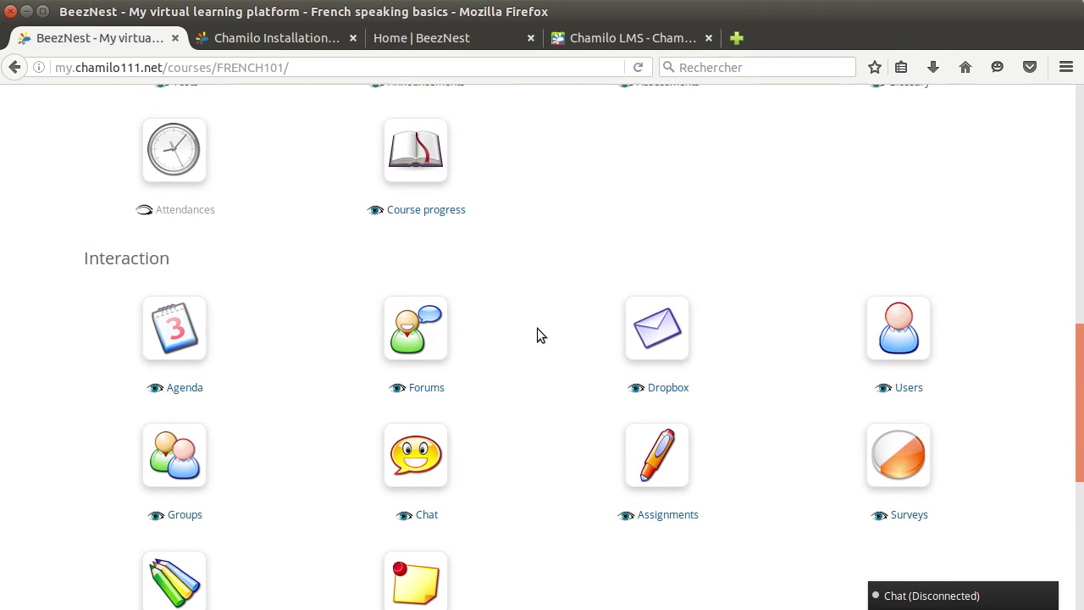
pyautogui.scroll(9, 537, 330)
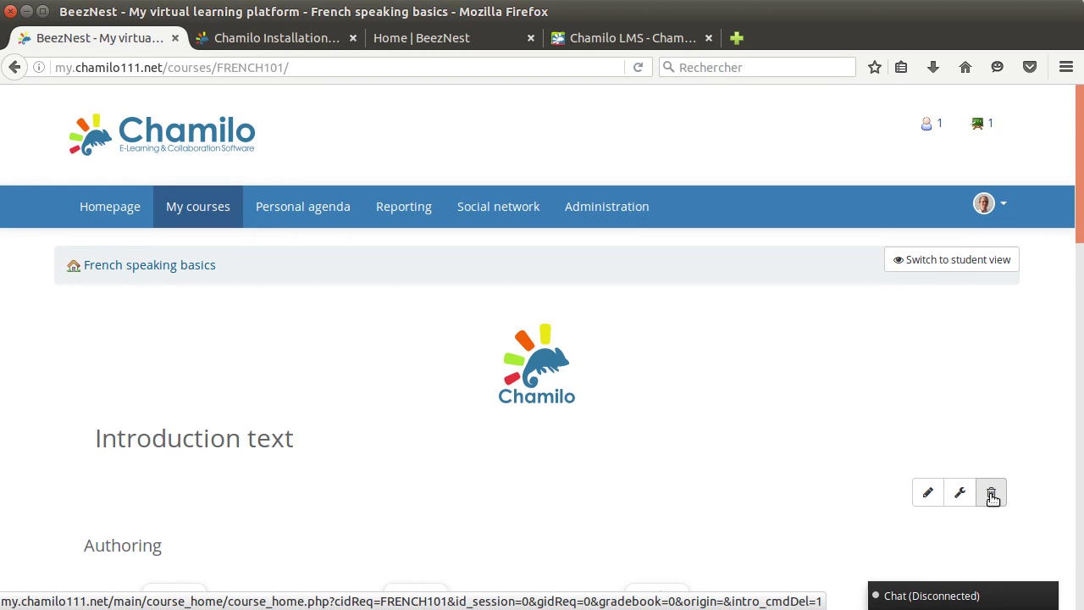
pyautogui.click(992, 498)
# Step: Confirm the introduction deletion, go back to the course home and begin a new introduction
pyautogui.click(617, 335)
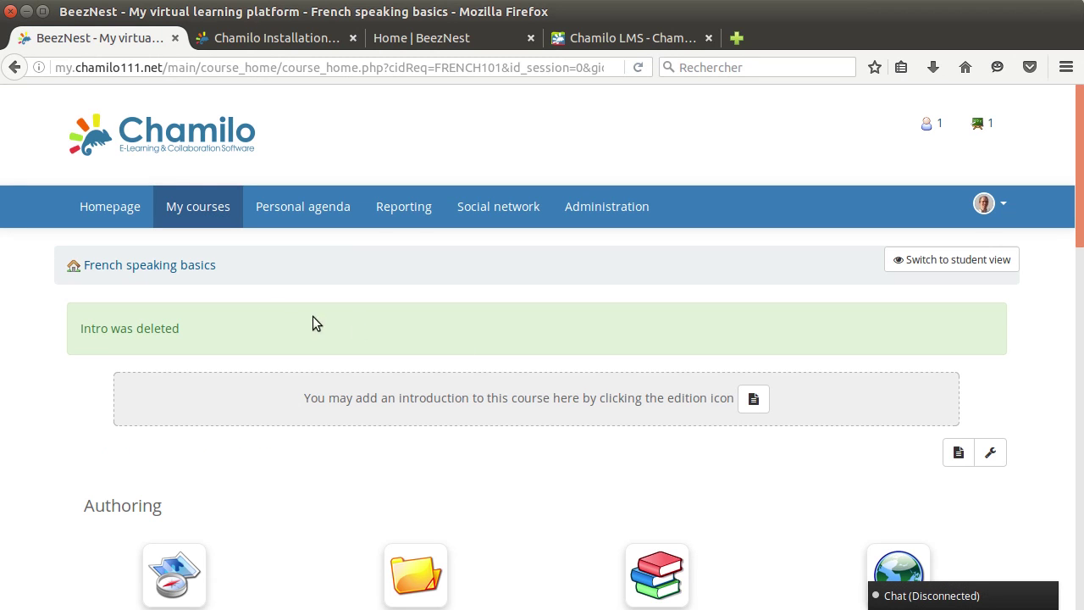
pyautogui.click(188, 266)
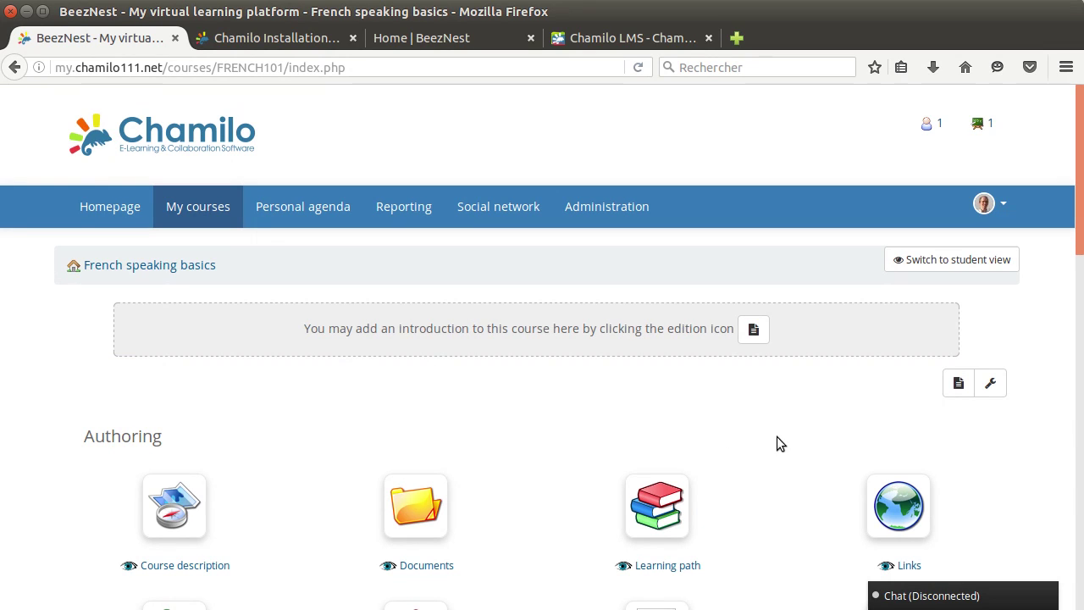
pyautogui.scroll(-2, 771, 434)
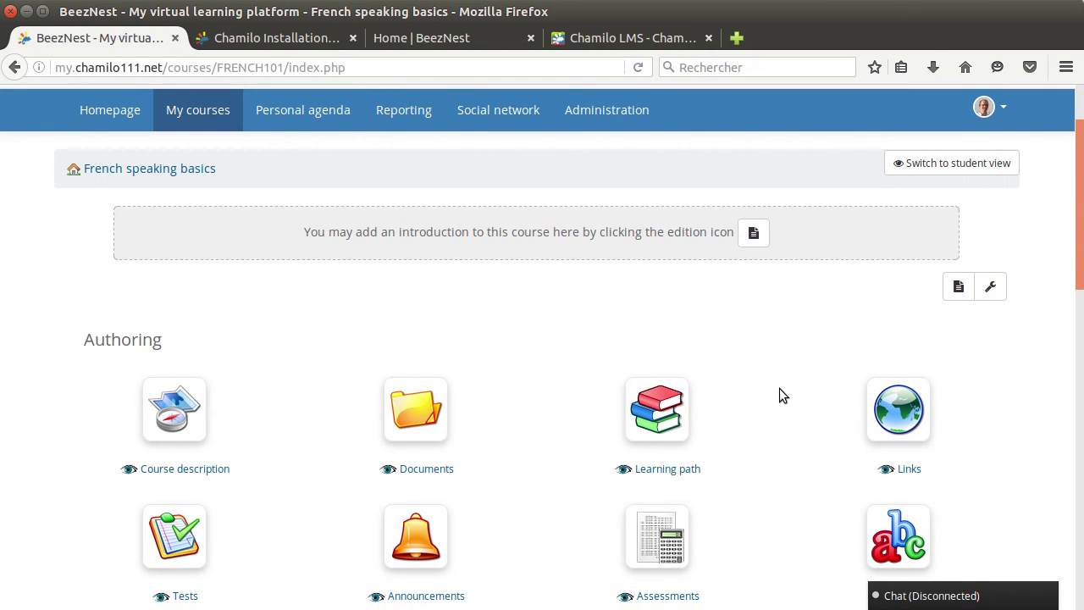
pyautogui.scroll(-2, 779, 388)
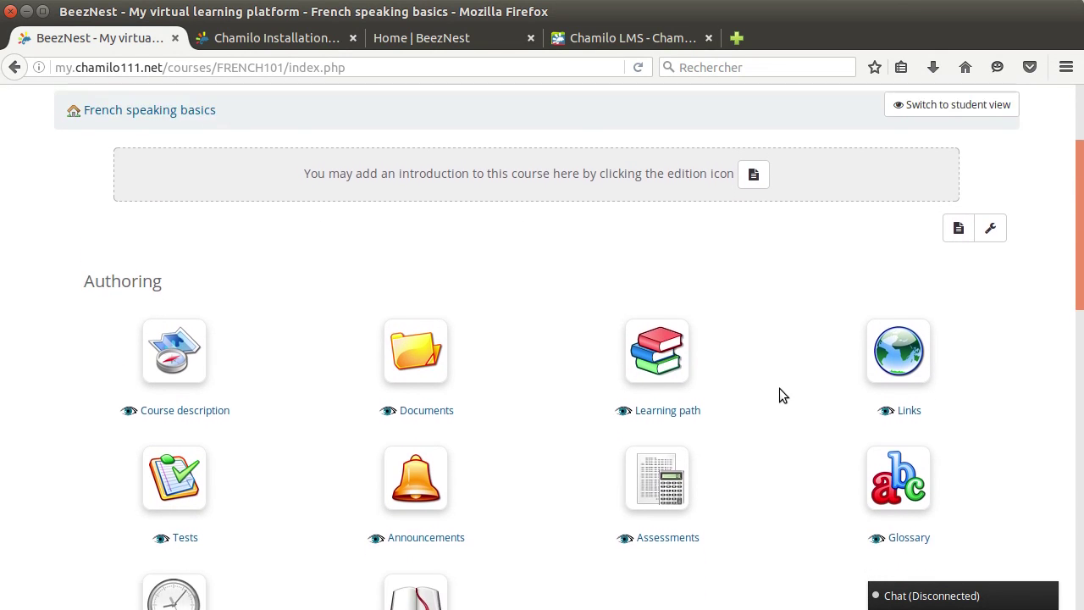
pyautogui.scroll(2, 779, 388)
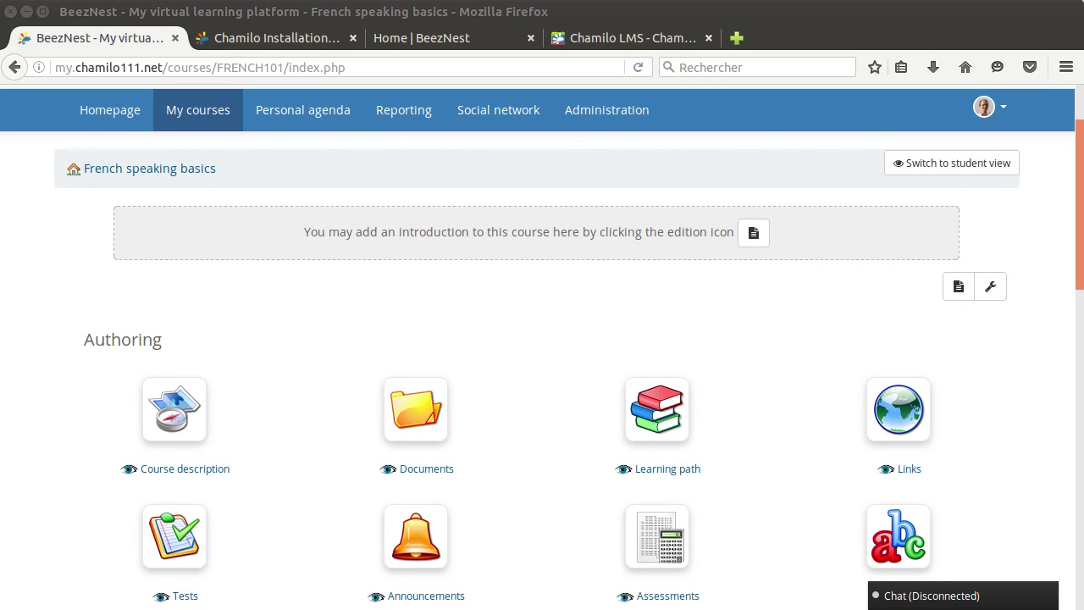
pyautogui.click(965, 290)
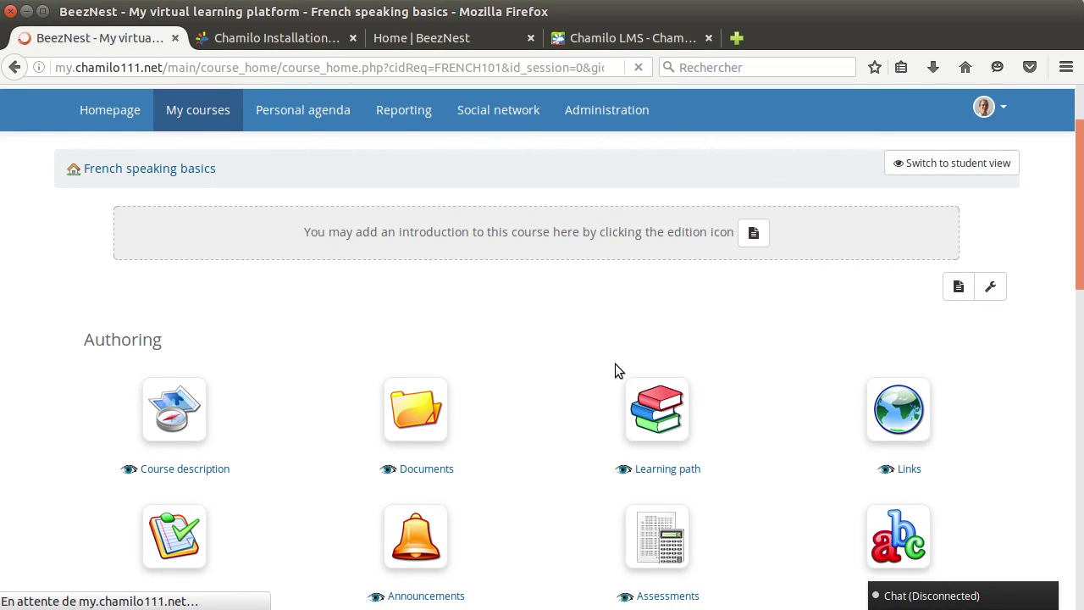
# Step: Insert the pasted YouTube tutorial link as a responsive embedded video in the introduction
pyautogui.scroll(-2, 579, 420)
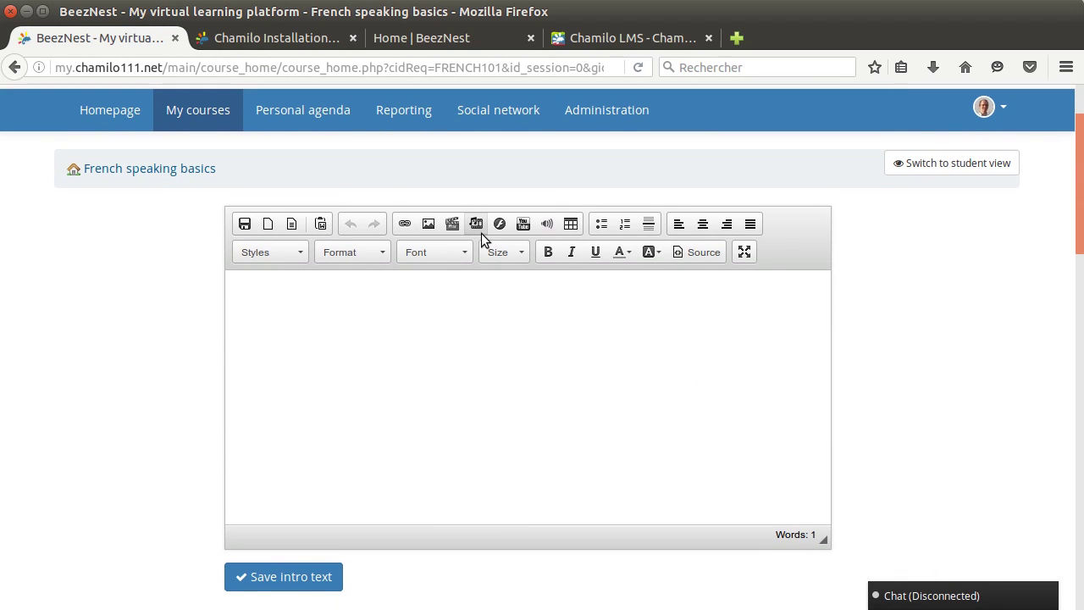
pyautogui.click(524, 231)
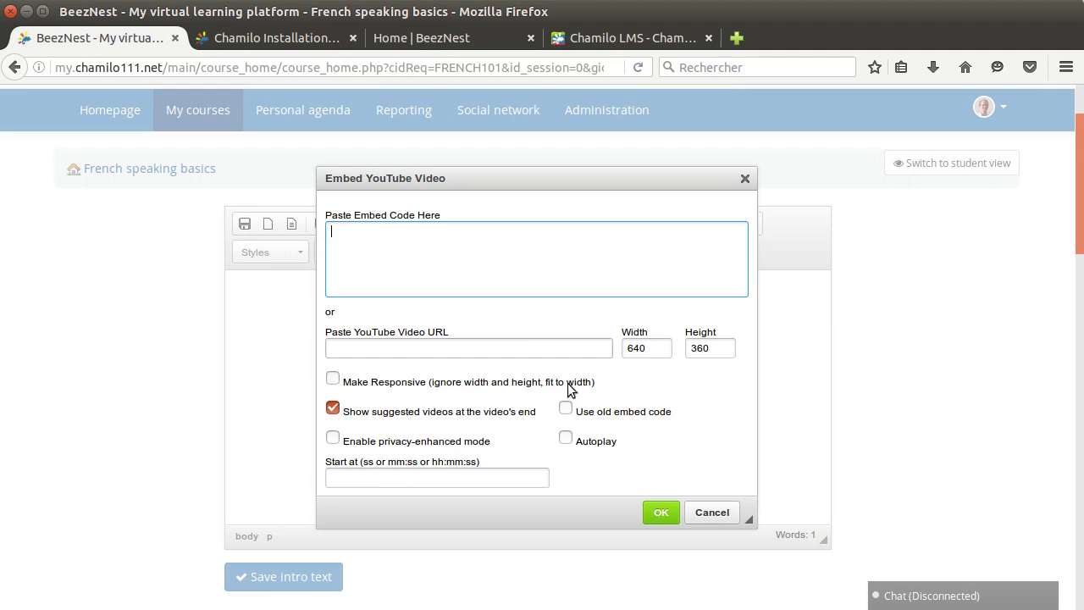
pyautogui.write('https://www.youtube.com/watch?v=vL7fr_xlSBo')
pyautogui.hotkey('ctrl', 'a')
pyautogui.hotkey('ctrl', 'x')
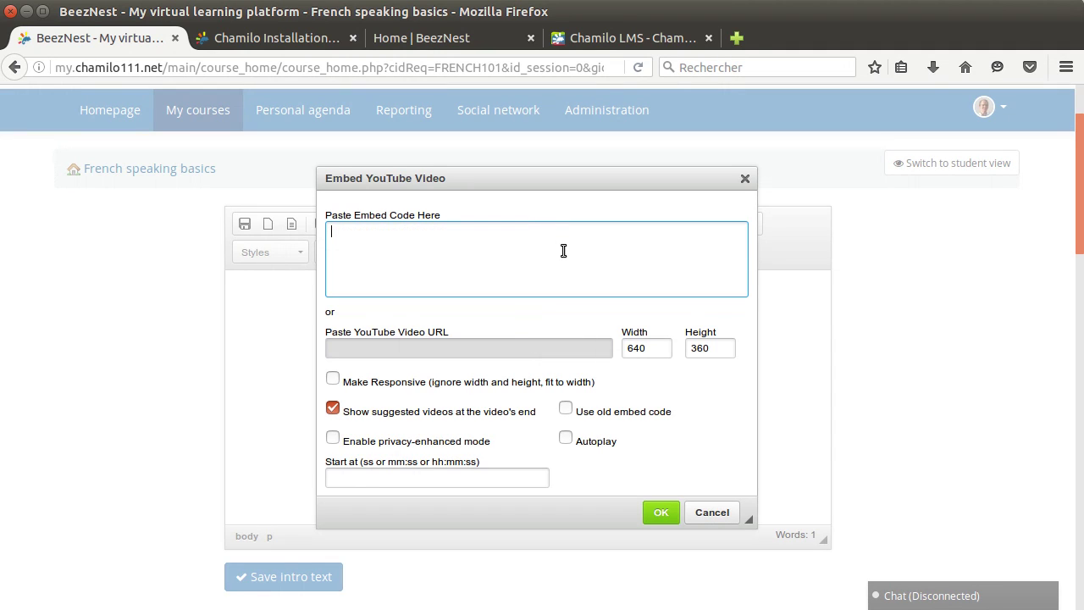
pyautogui.click(436, 349)
pyautogui.hotkey('ctrl', 'v')
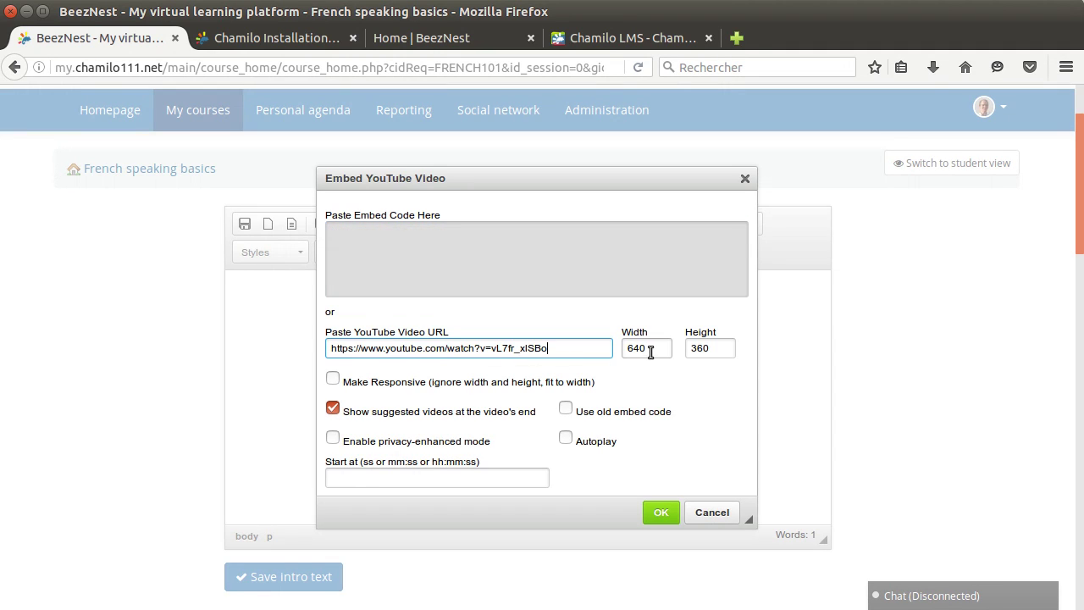
pyautogui.click(335, 383)
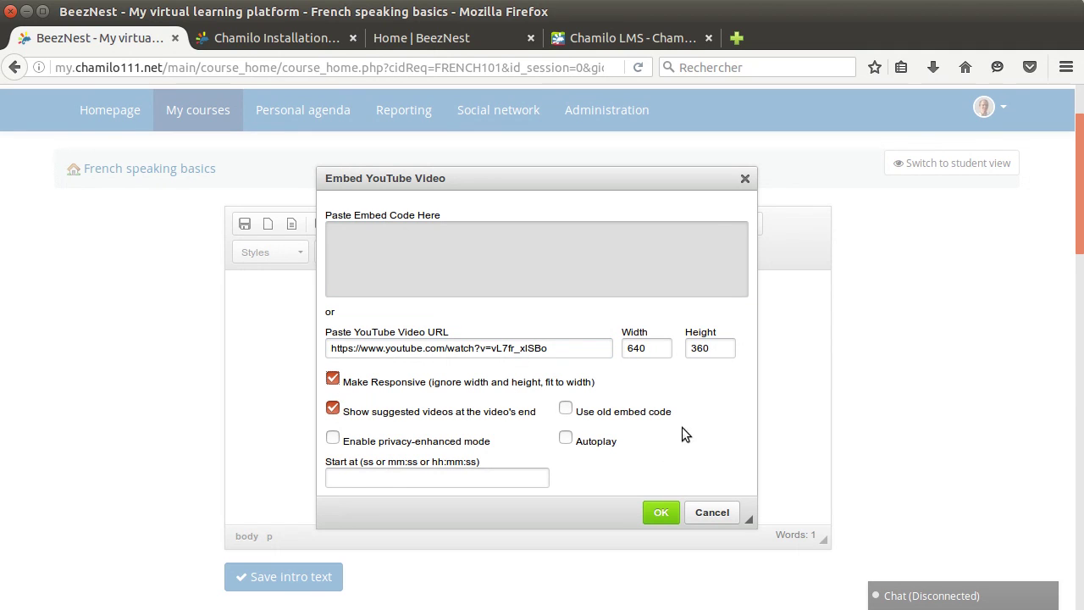
pyautogui.click(660, 513)
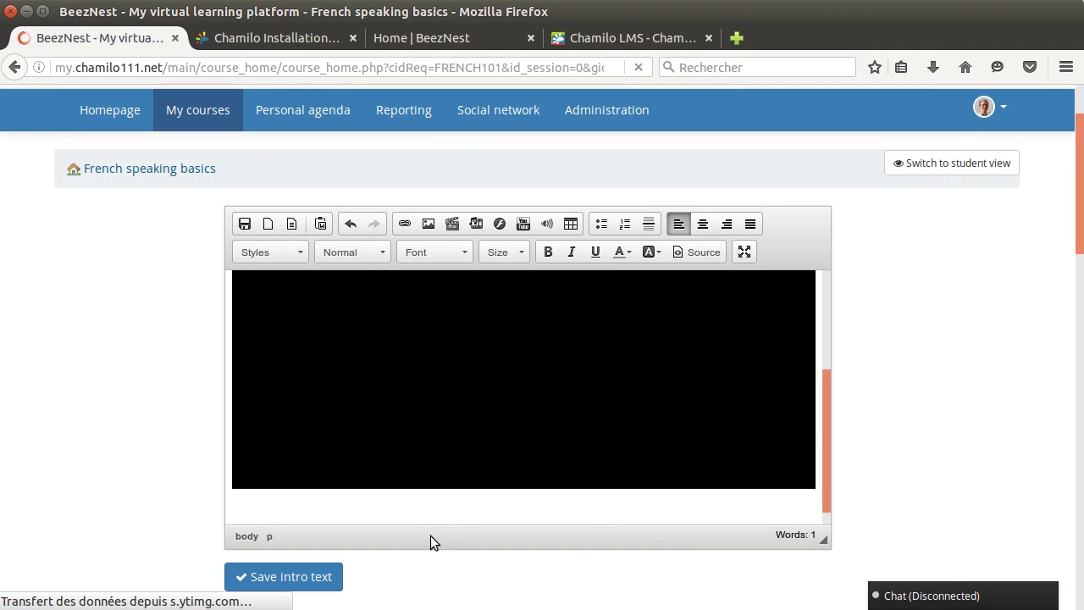
# Step: Save the introduction, then play and pause the embedded video to test it
pyautogui.click(279, 581)
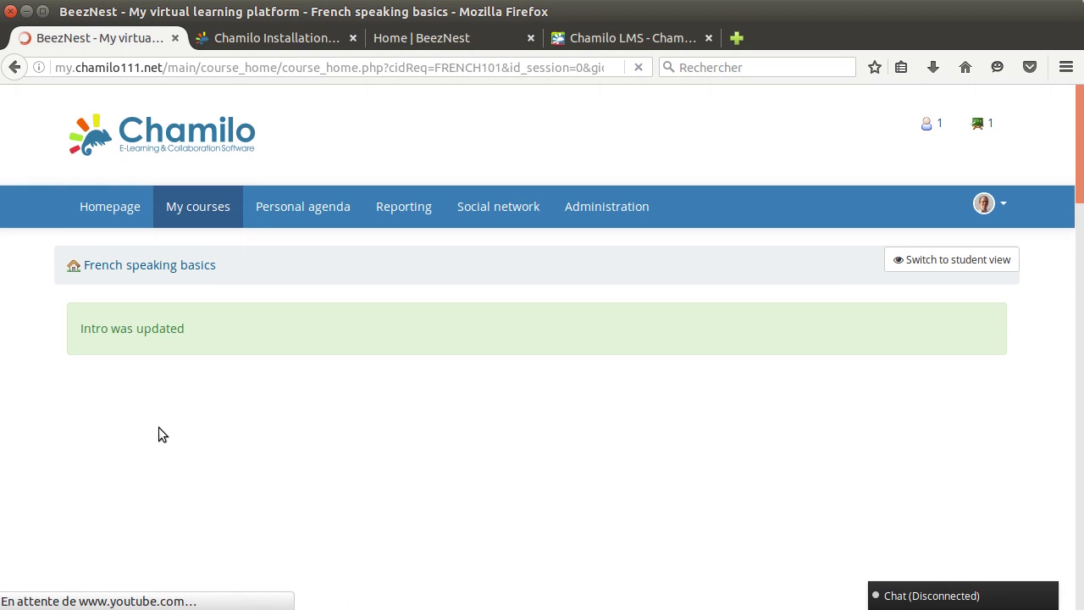
pyautogui.scroll(-5, 949, 301)
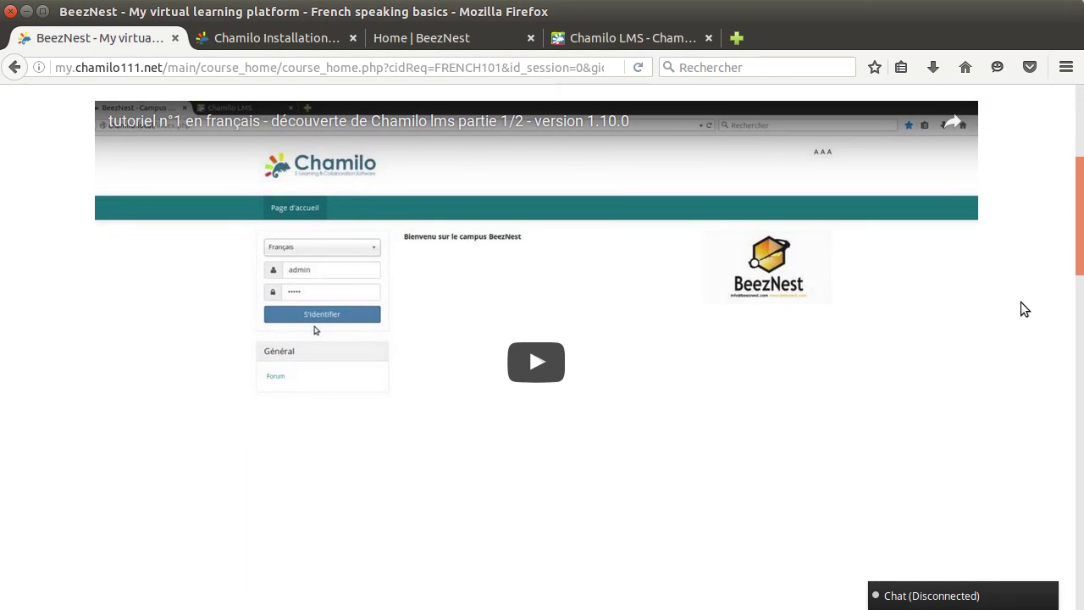
pyautogui.scroll(-3, 1023, 309)
pyautogui.scroll(2, 1023, 309)
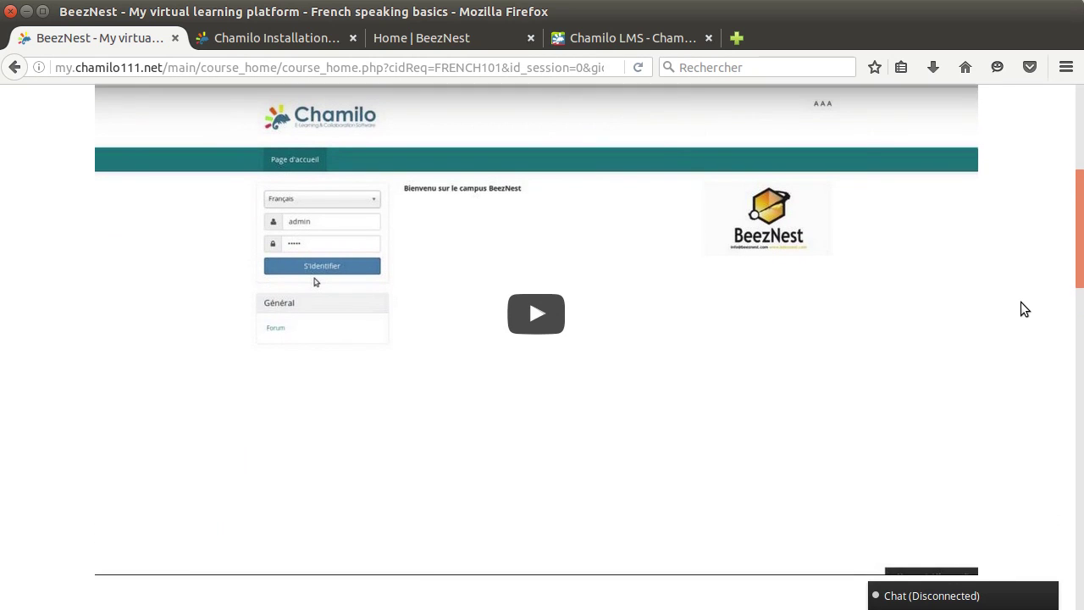
pyautogui.click(525, 320)
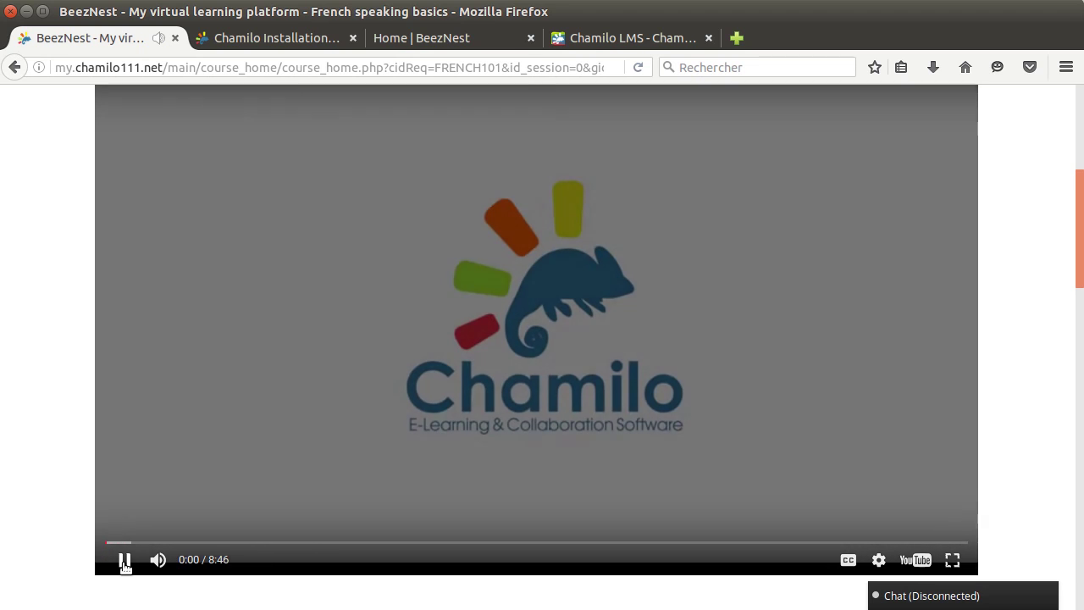
pyautogui.click(124, 561)
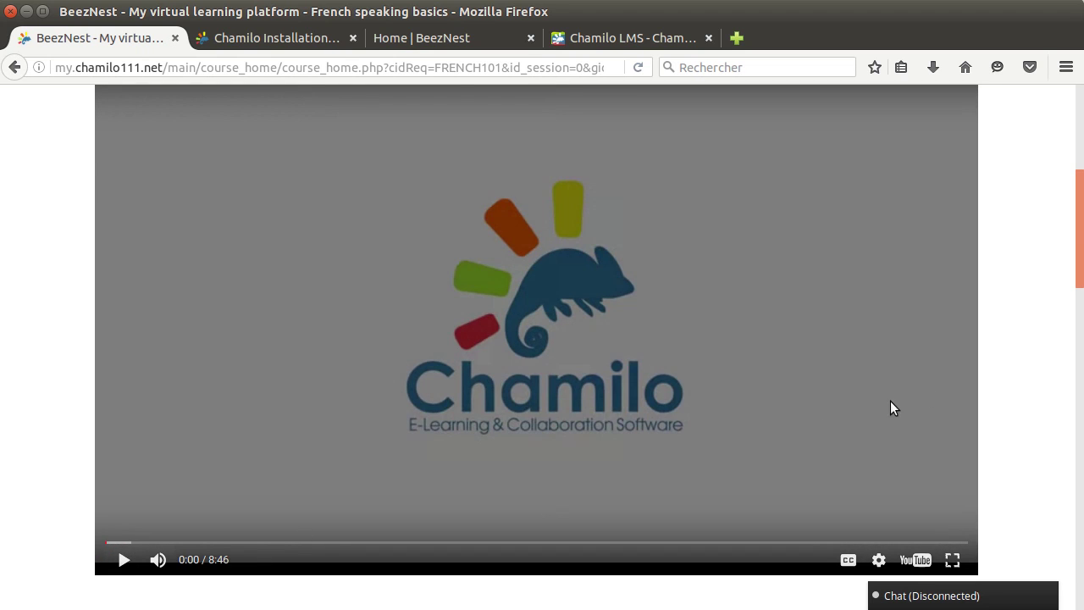
# Step: Reopen the saved course introduction in the editor
pyautogui.scroll(3, 1015, 350)
pyautogui.scroll(2, 1015, 331)
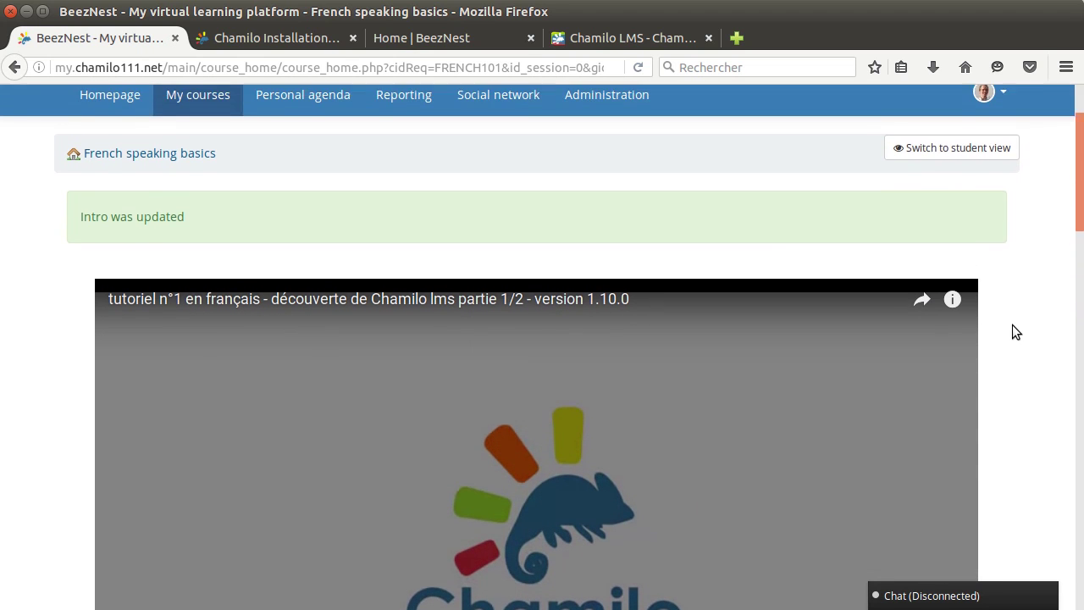
pyautogui.scroll(-5, 1015, 331)
pyautogui.scroll(-4, 1015, 331)
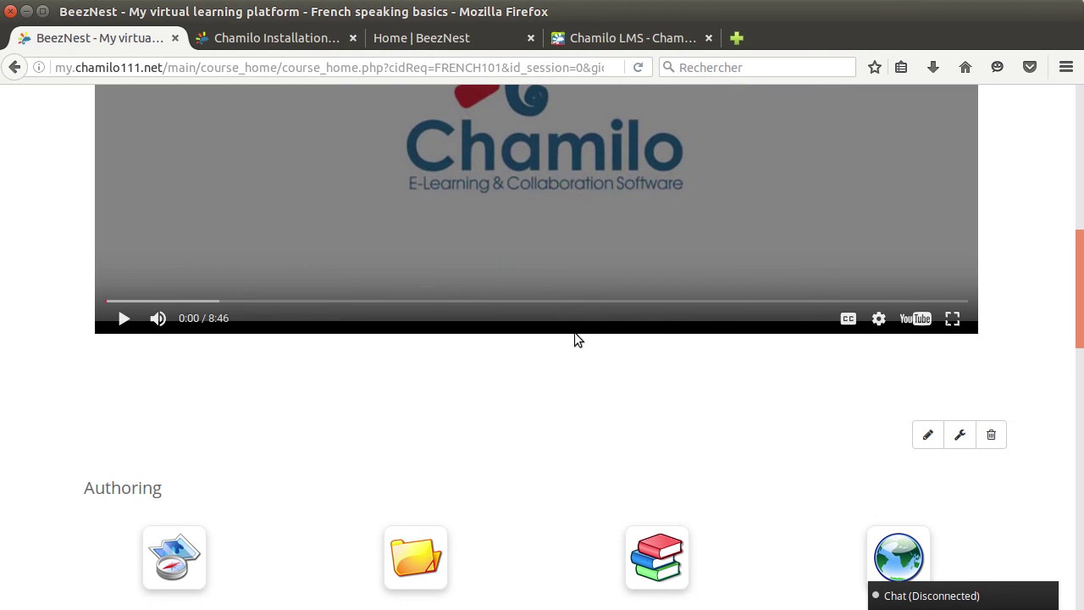
pyautogui.click(928, 434)
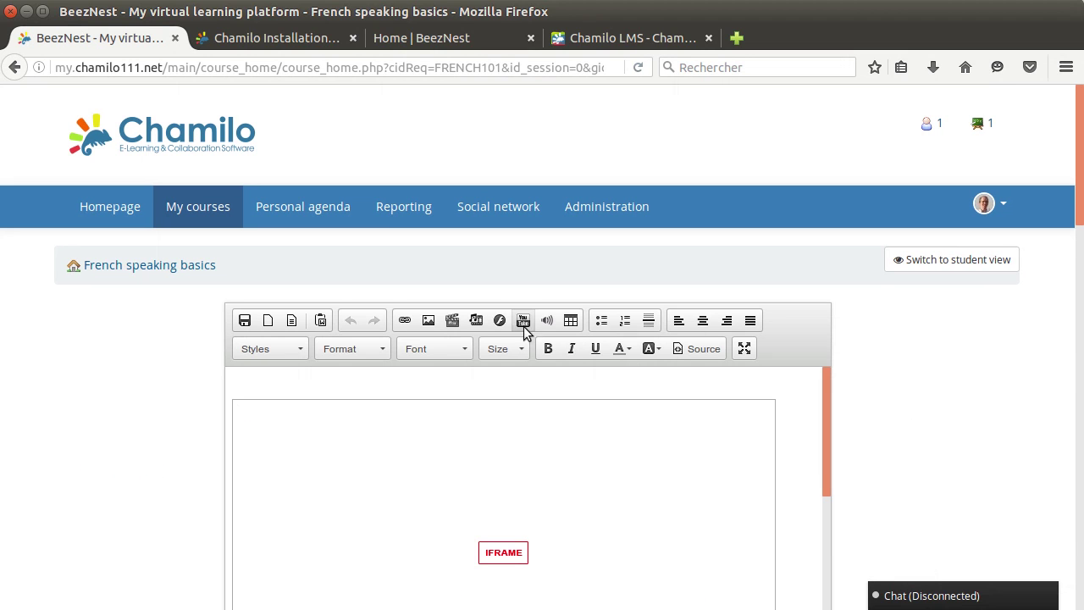
# Step: Delete the embedded video frame and look through the media embed options without inserting anything
pyautogui.click(767, 404)
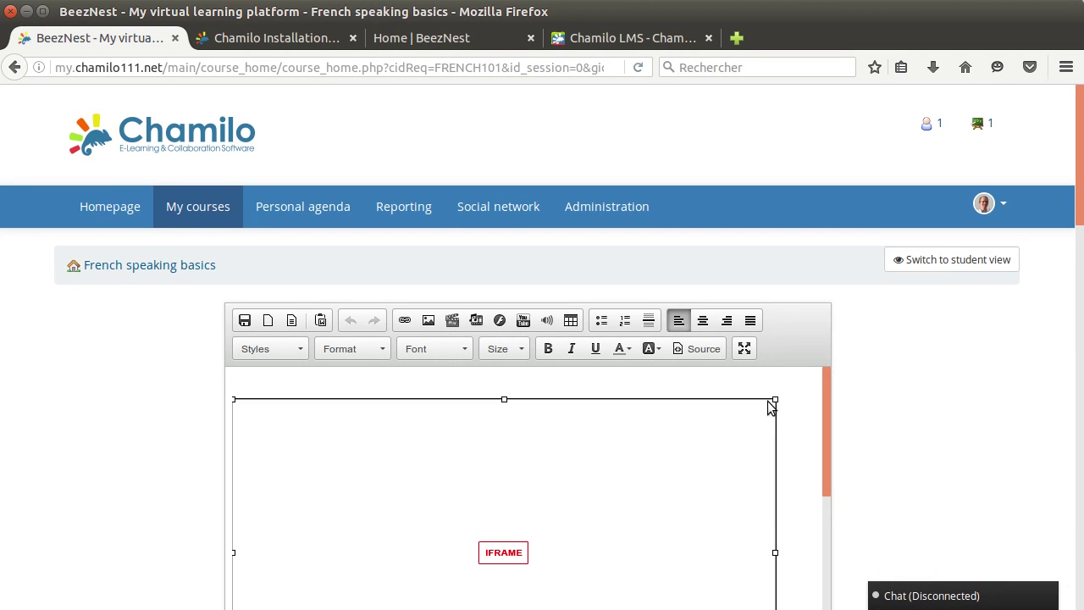
pyautogui.press('Delete')
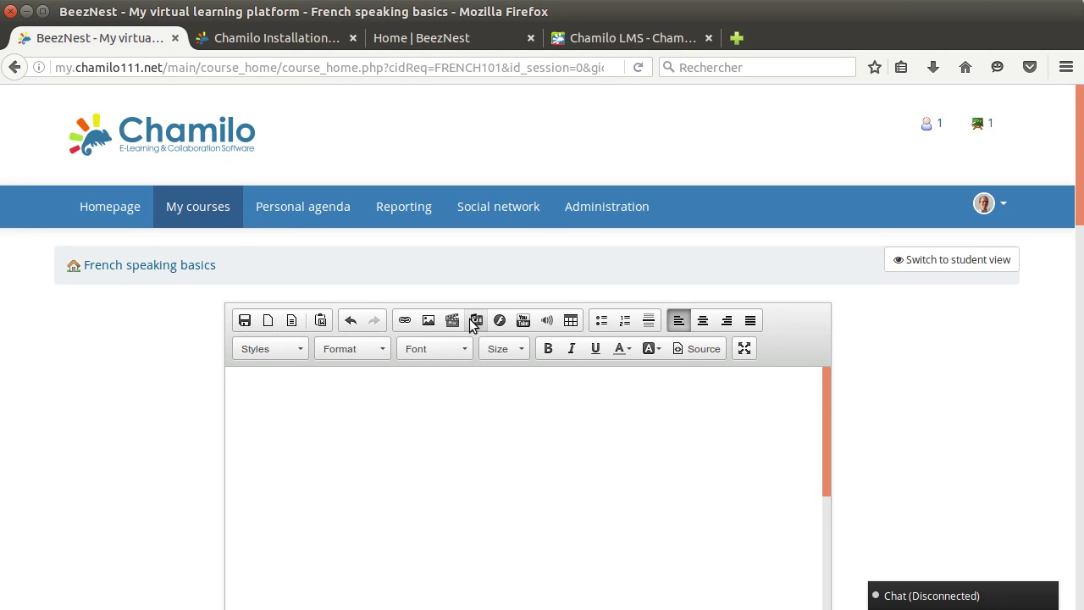
pyautogui.click(475, 321)
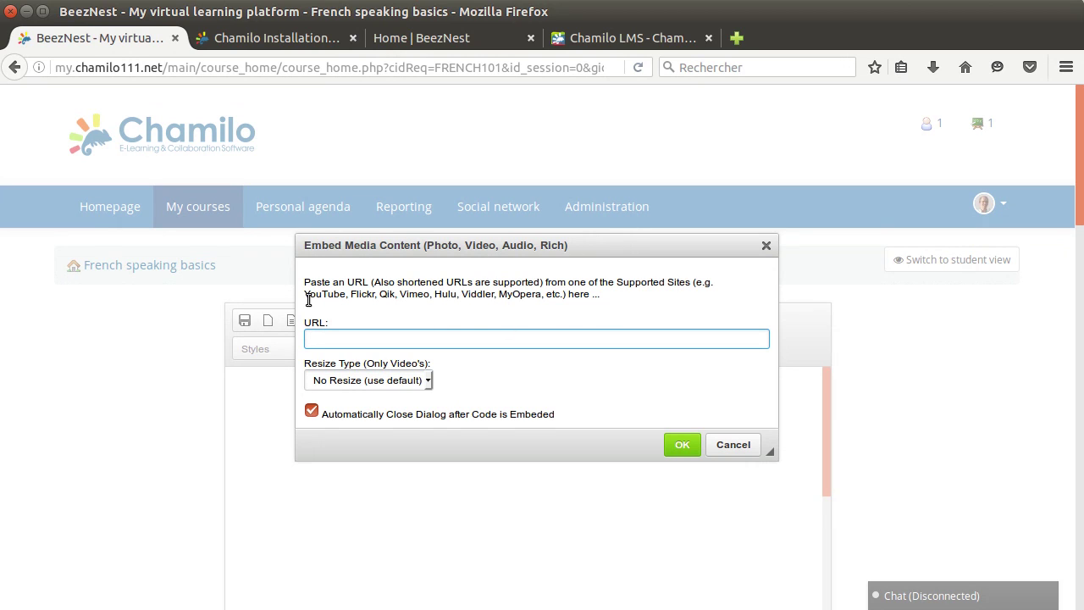
pyautogui.moveTo(305, 295); pyautogui.dragTo(560, 297)
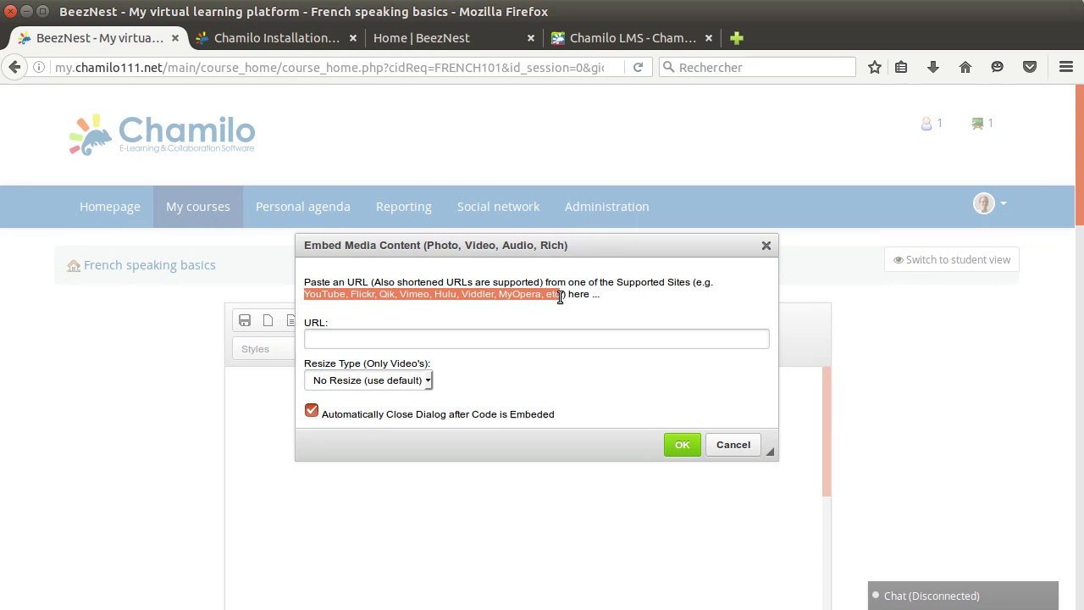
pyautogui.click(680, 296)
pyautogui.click(424, 341)
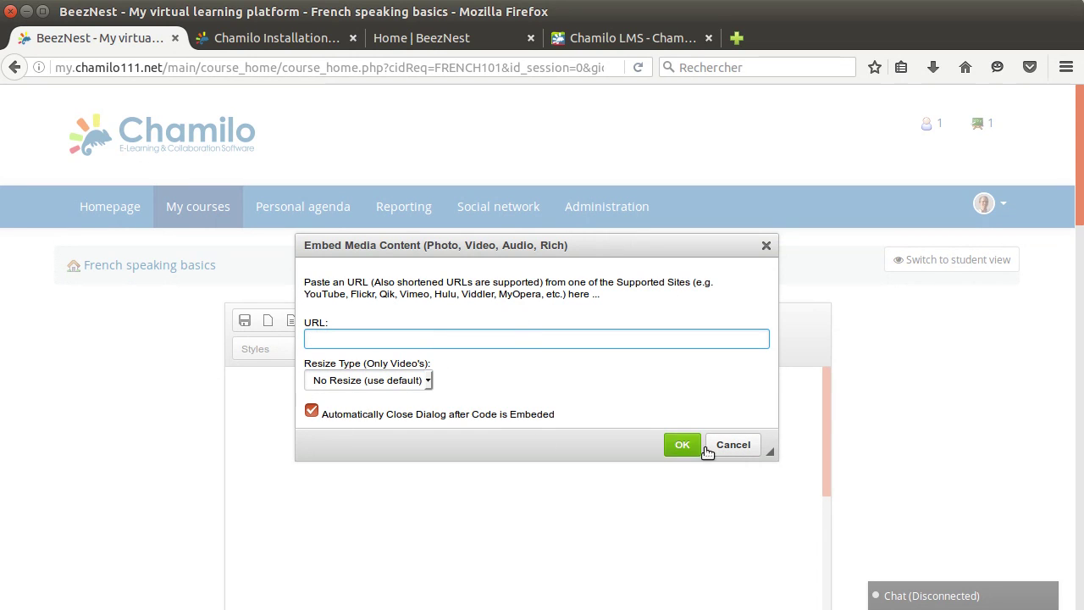
pyautogui.click(746, 449)
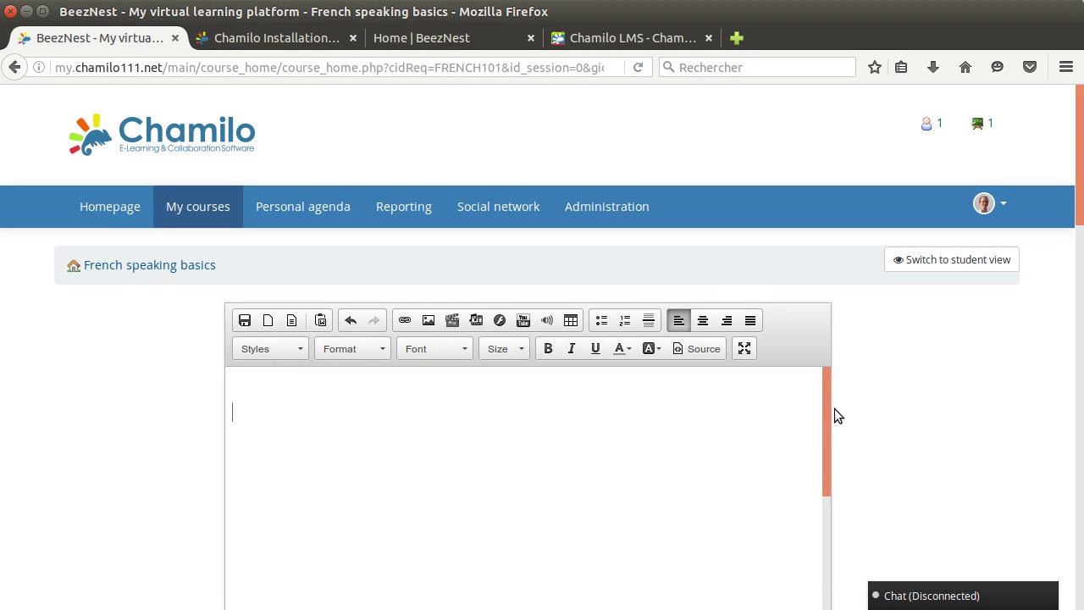
# Step: Save the now-empty course introduction
pyautogui.scroll(-4, 908, 394)
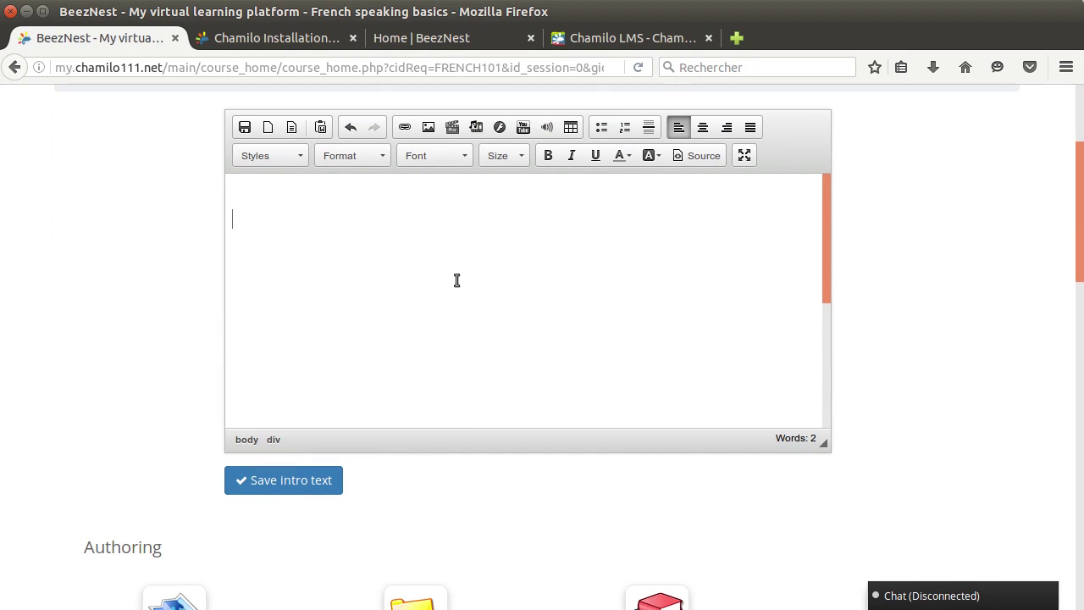
pyautogui.click(457, 281)
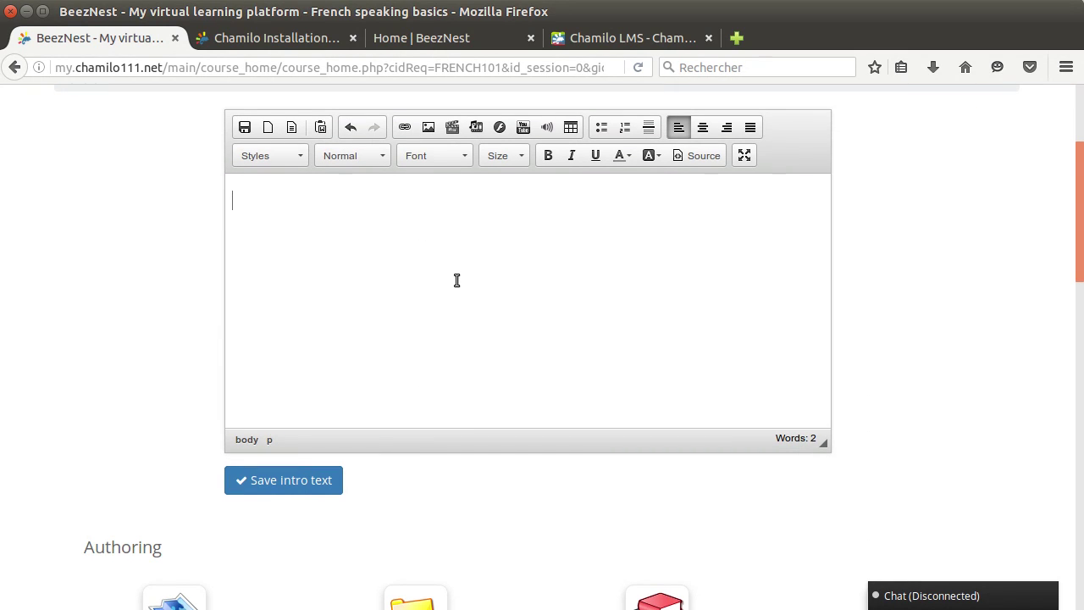
pyautogui.click(283, 479)
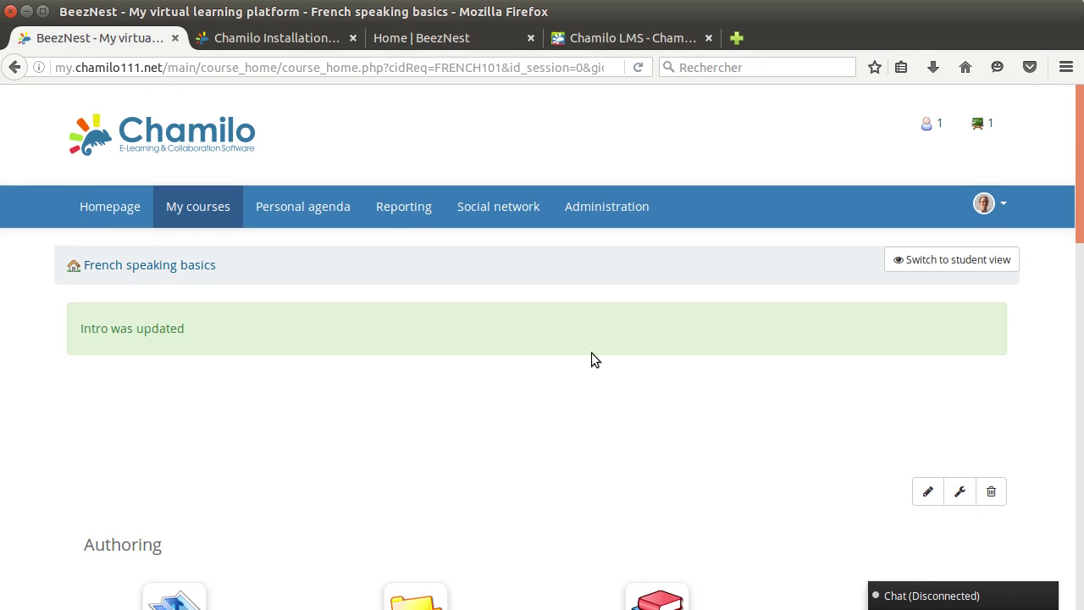
pyautogui.scroll(-3, 610, 322)
pyautogui.scroll(-2, 661, 274)
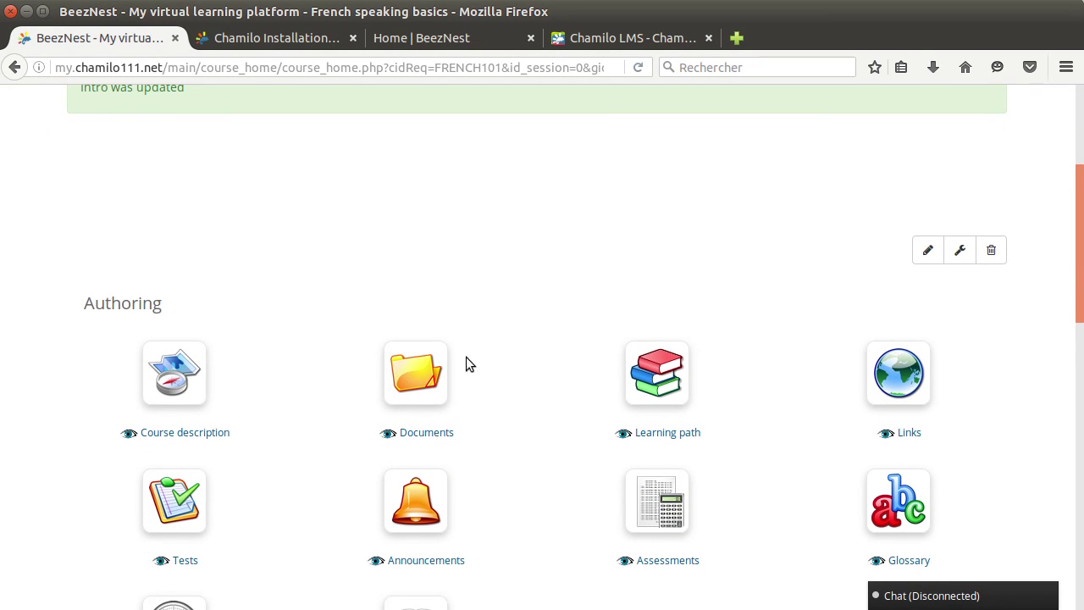
pyautogui.click(961, 253)
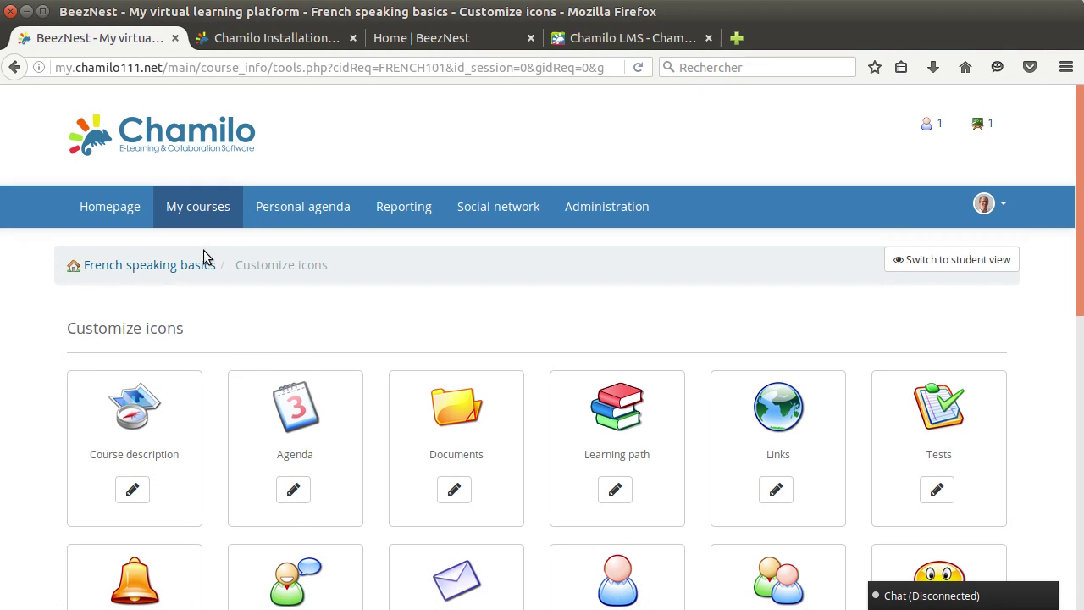
pyautogui.click(169, 267)
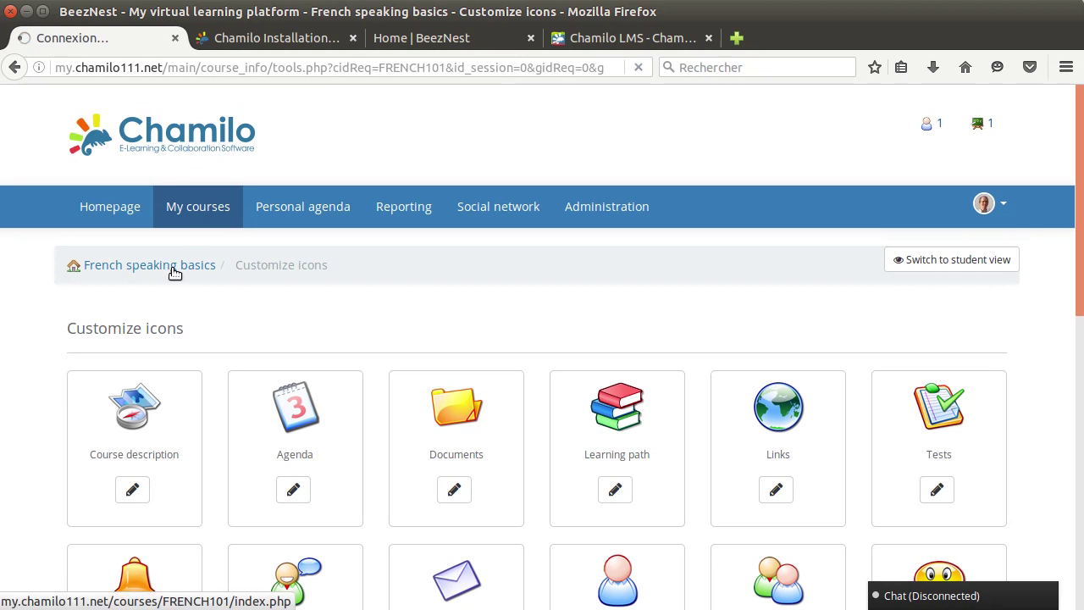
pyautogui.scroll(-3, 597, 434)
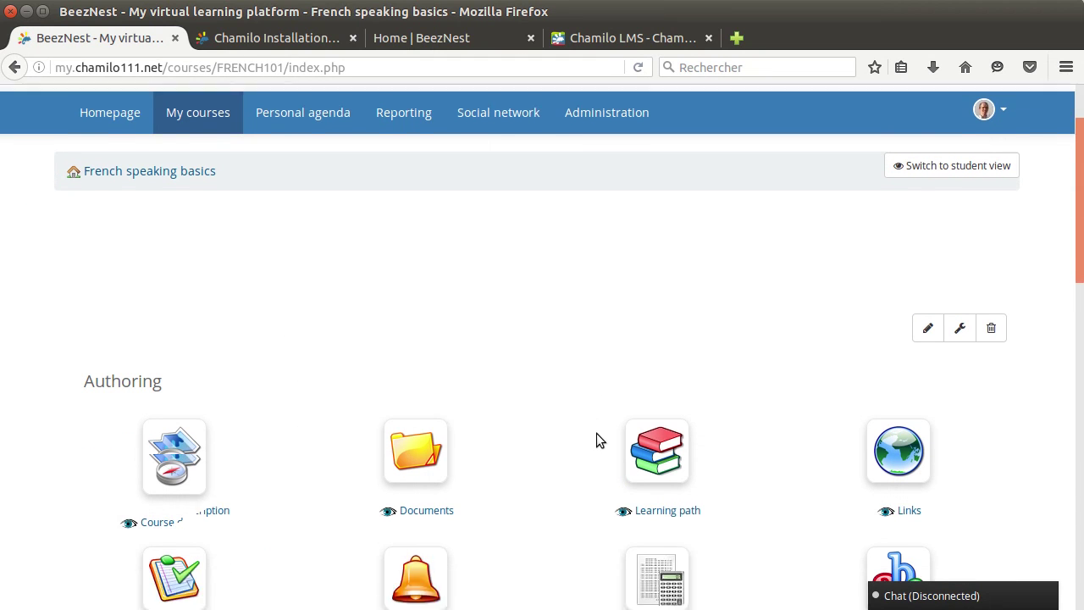
pyautogui.scroll(-5, 520, 392)
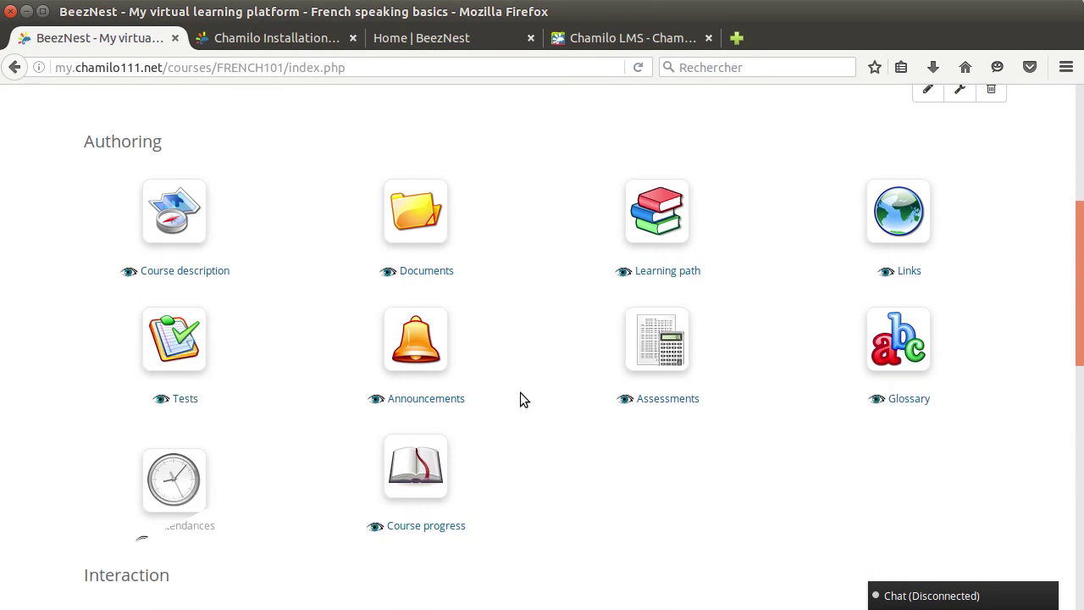
pyautogui.scroll(5, 520, 392)
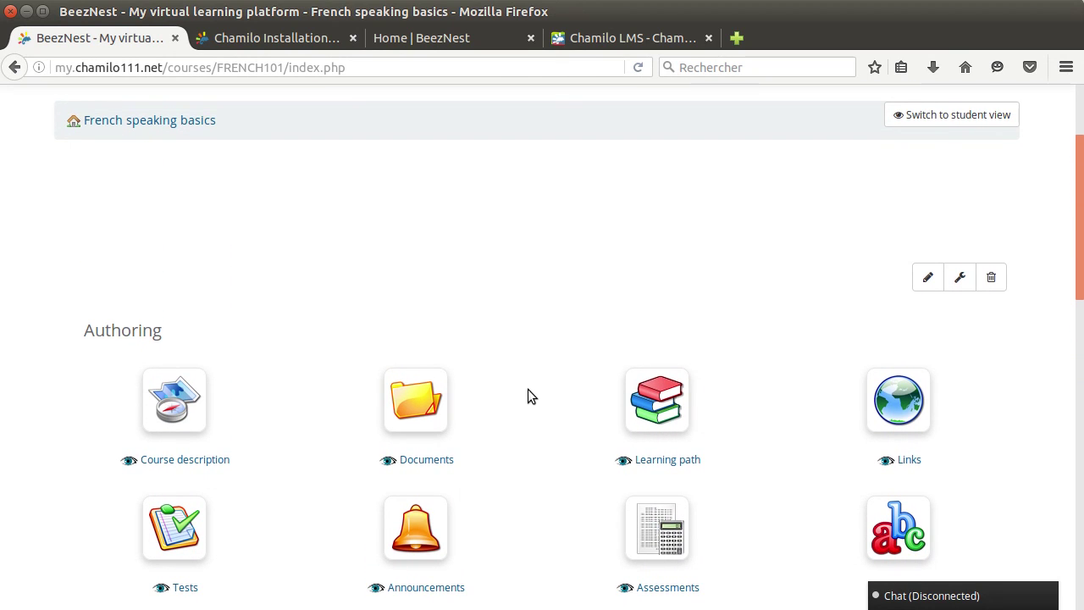
pyautogui.scroll(-3, 528, 391)
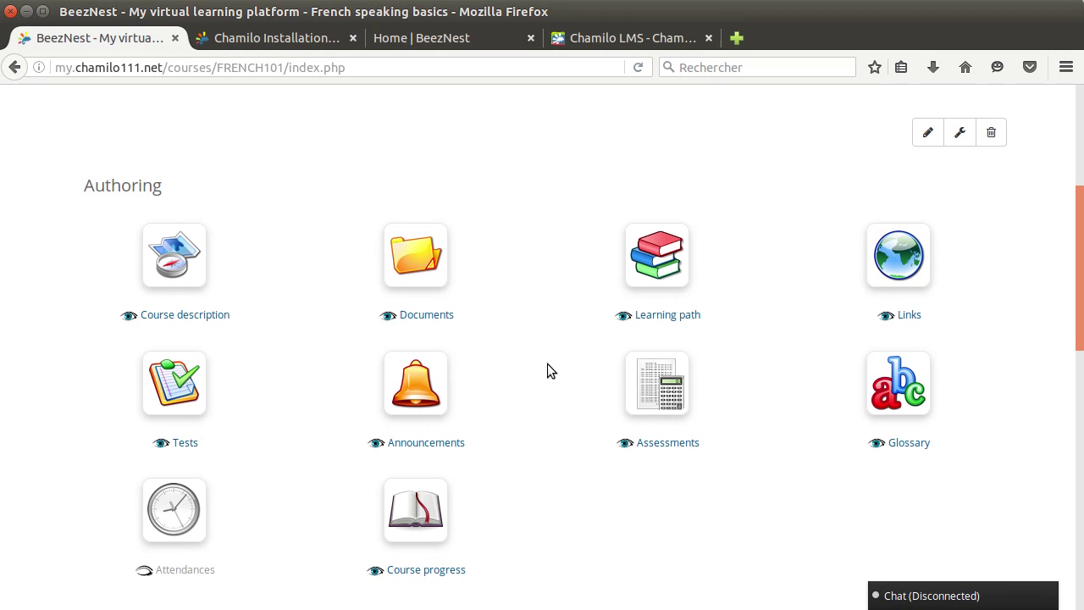
pyautogui.scroll(-2, 537, 372)
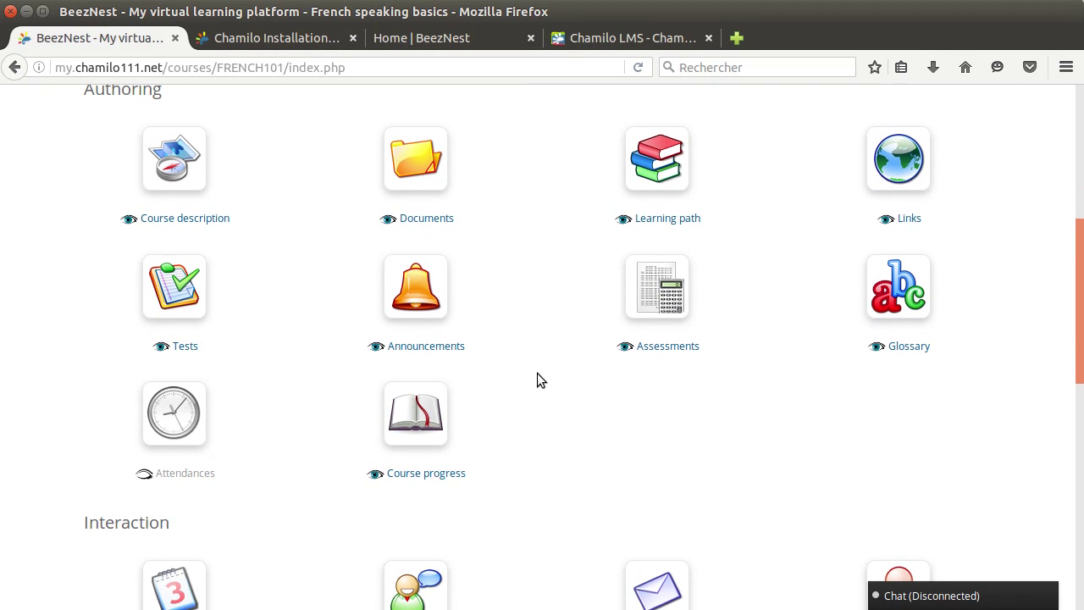
pyautogui.scroll(1, 537, 372)
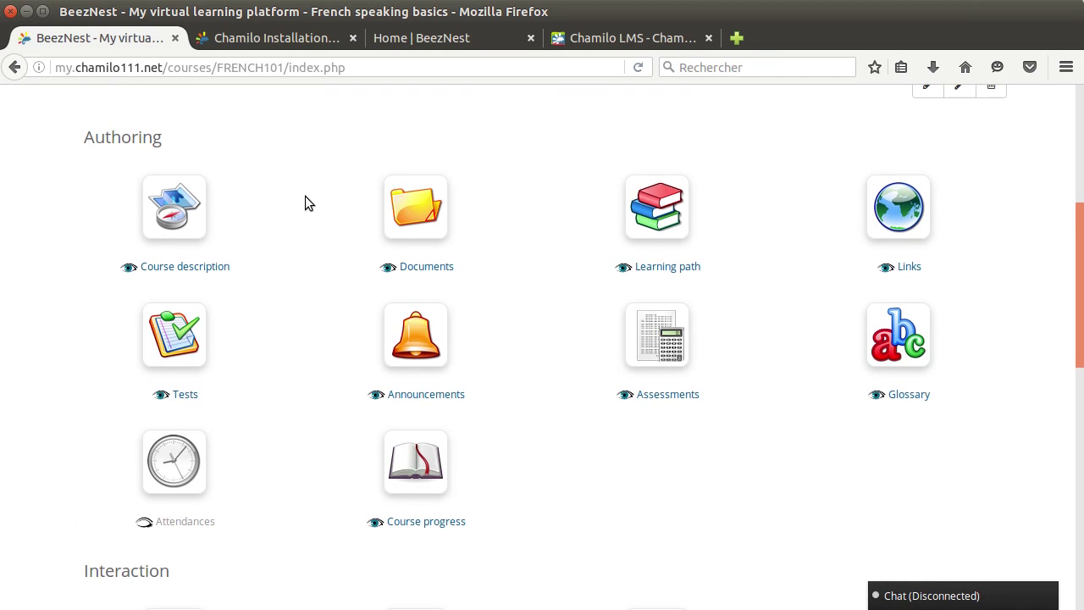
pyautogui.scroll(5, 305, 195)
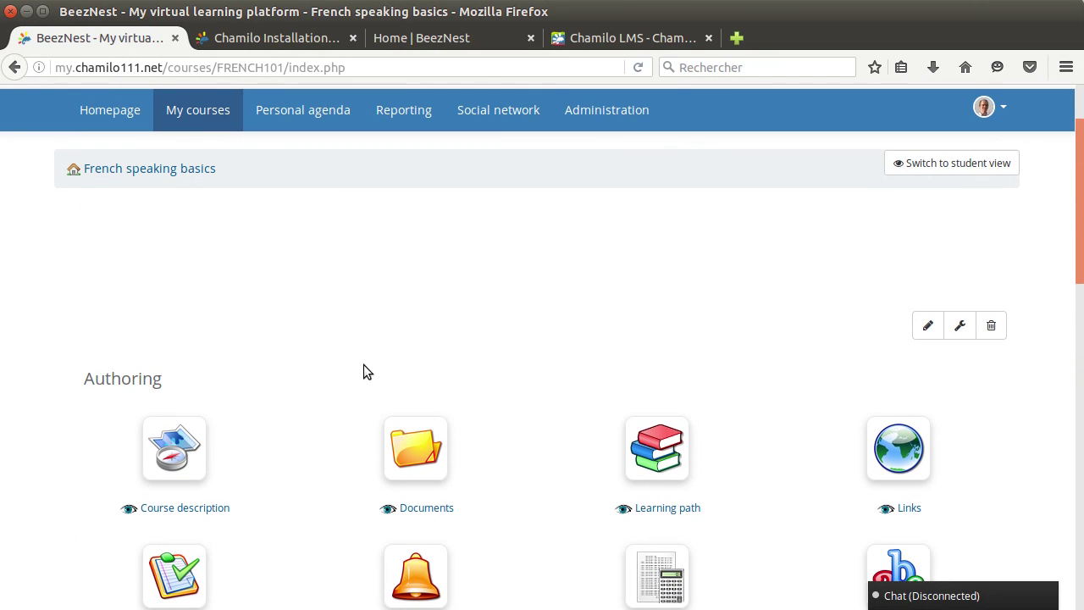
pyautogui.scroll(-5, 293, 375)
pyautogui.moveTo(78, 145); pyautogui.dragTo(176, 144)
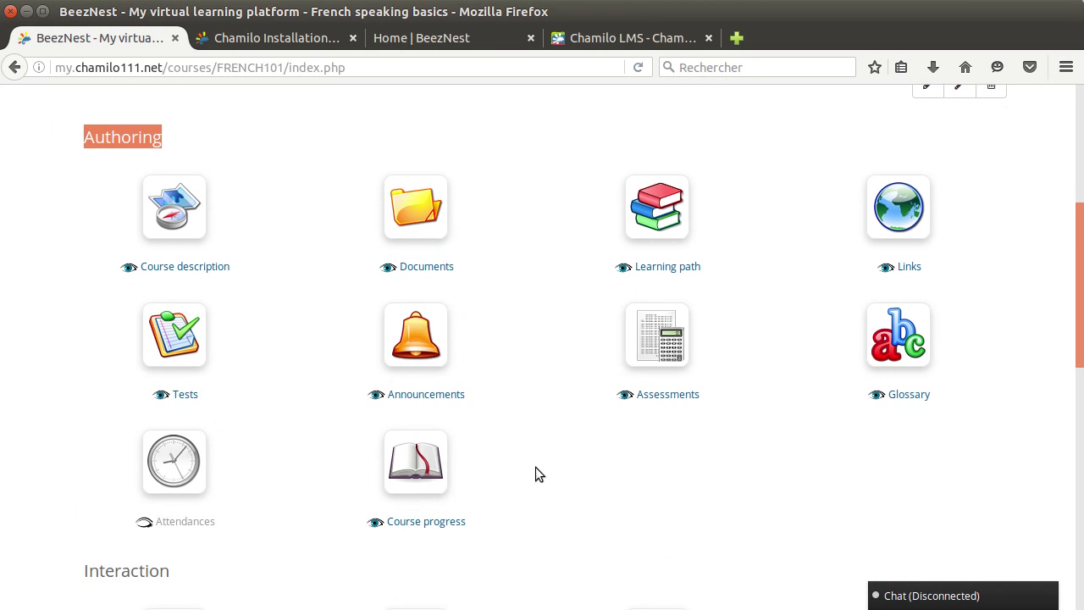
pyautogui.scroll(-1, 536, 466)
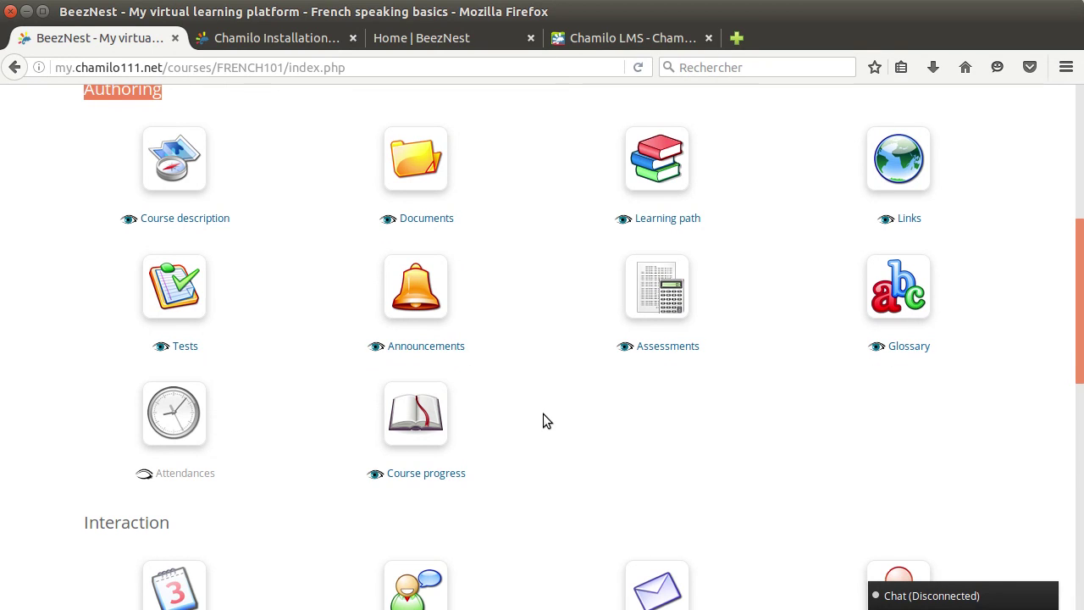
pyautogui.scroll(-9, 543, 413)
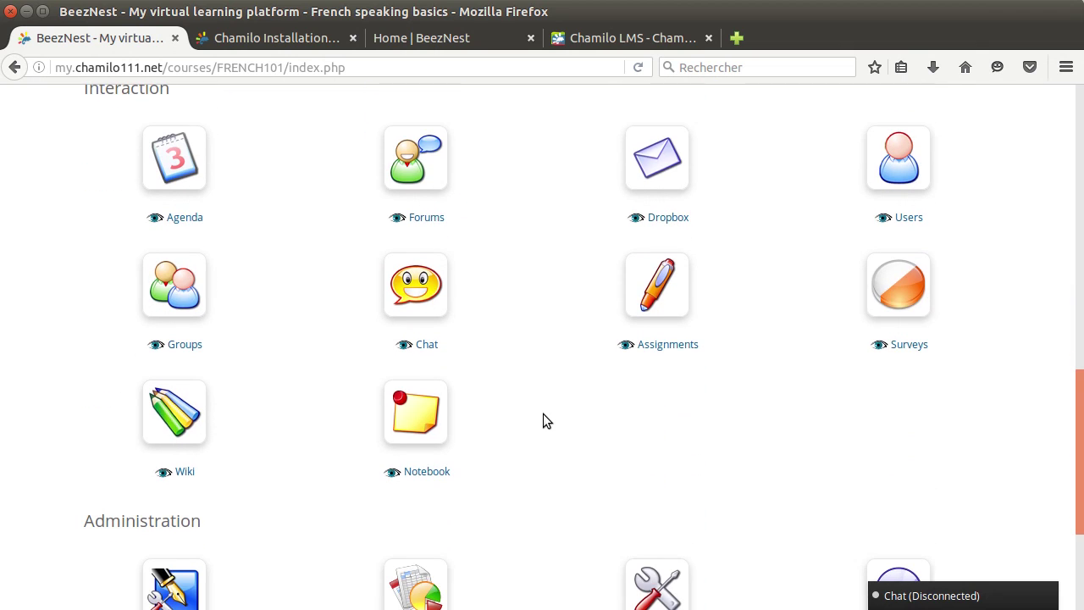
pyautogui.scroll(1, 542, 421)
pyautogui.moveTo(83, 140); pyautogui.dragTo(178, 136)
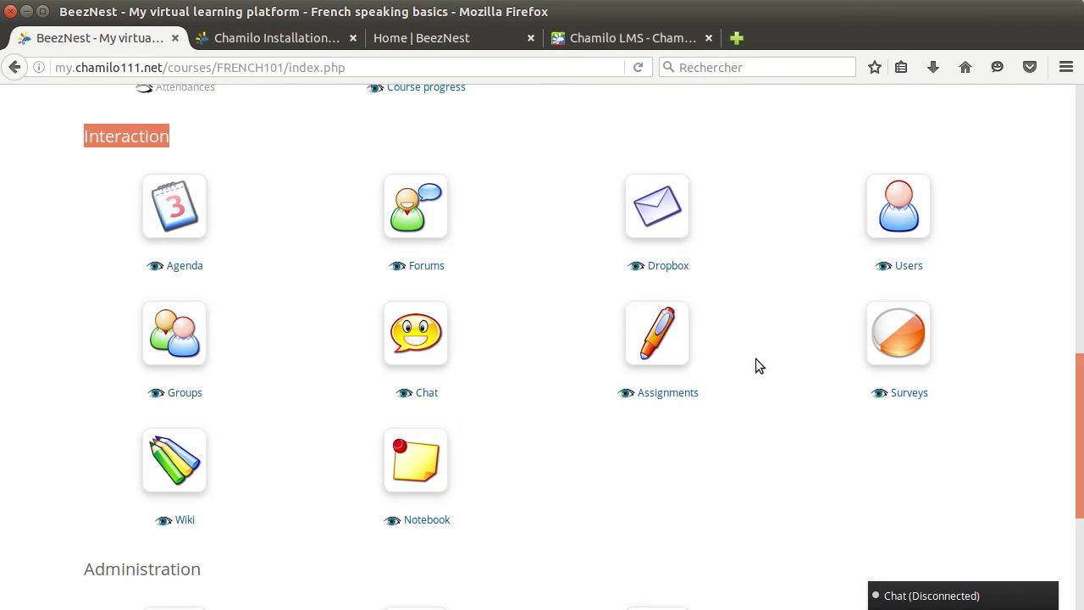
pyautogui.scroll(-3, 757, 360)
pyautogui.scroll(-3, 756, 364)
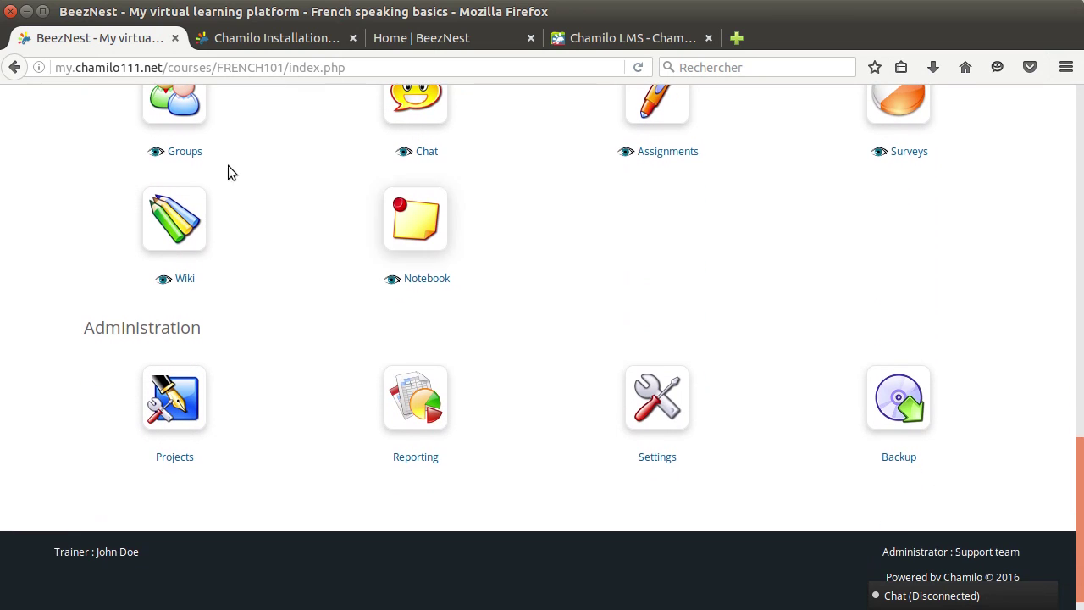
pyautogui.scroll(-1, 775, 326)
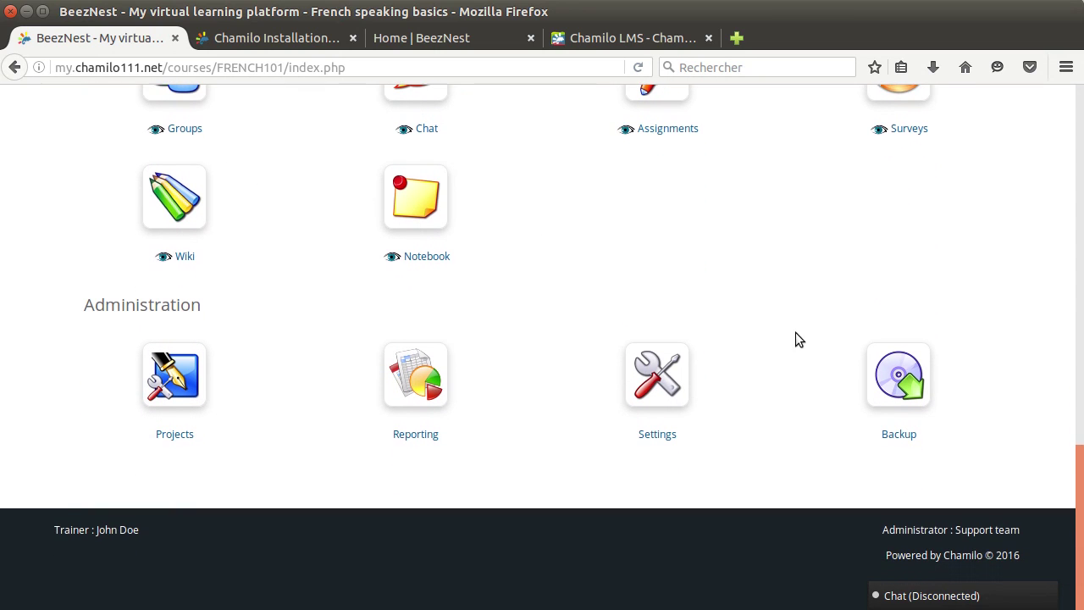
pyautogui.doubleClick(108, 306)
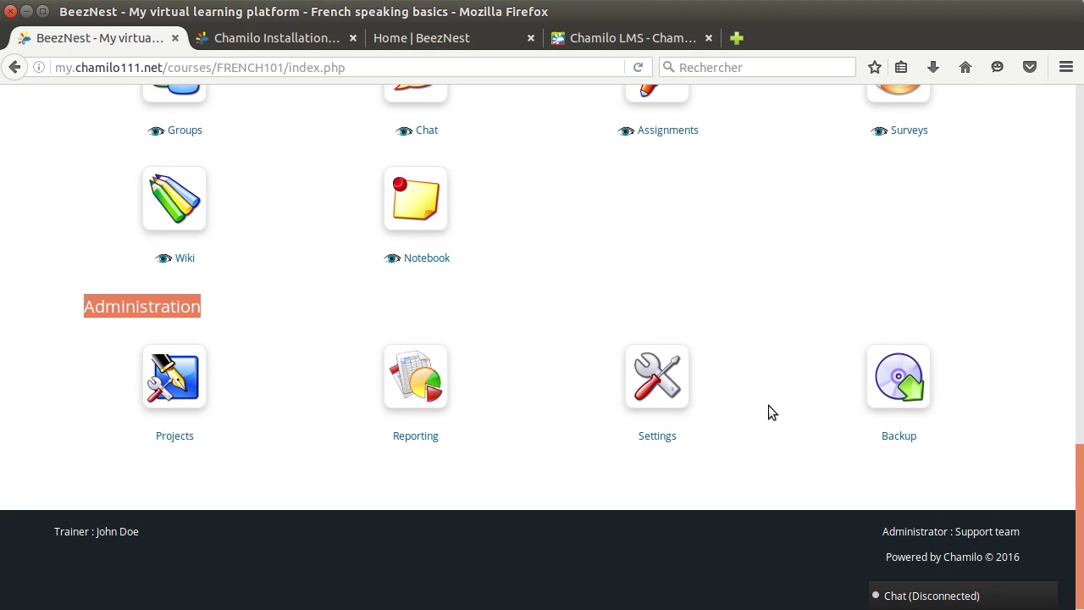
pyautogui.scroll(5, 794, 406)
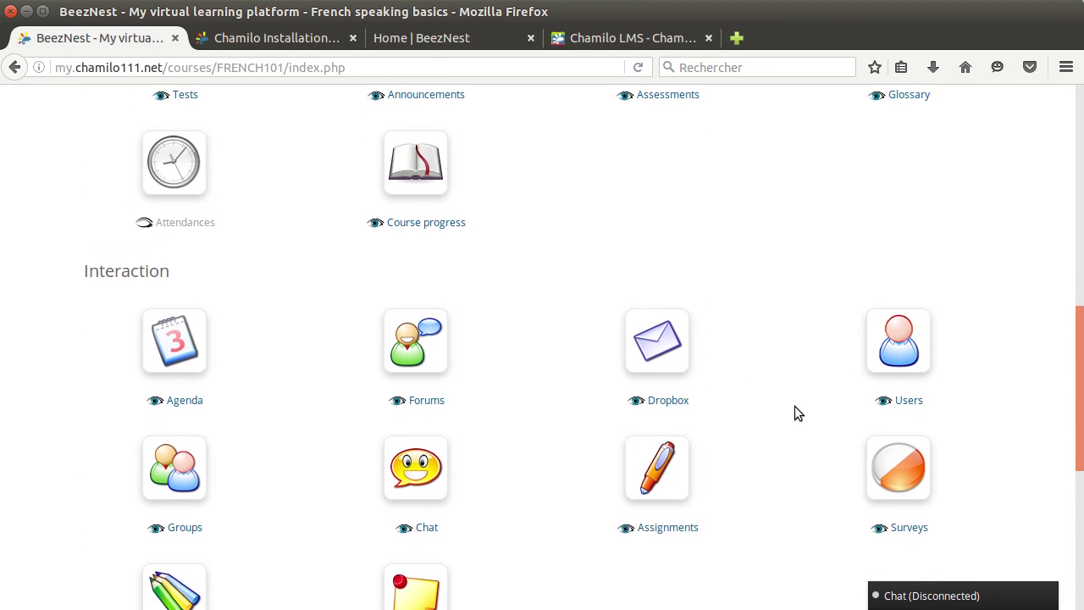
pyautogui.scroll(5, 794, 406)
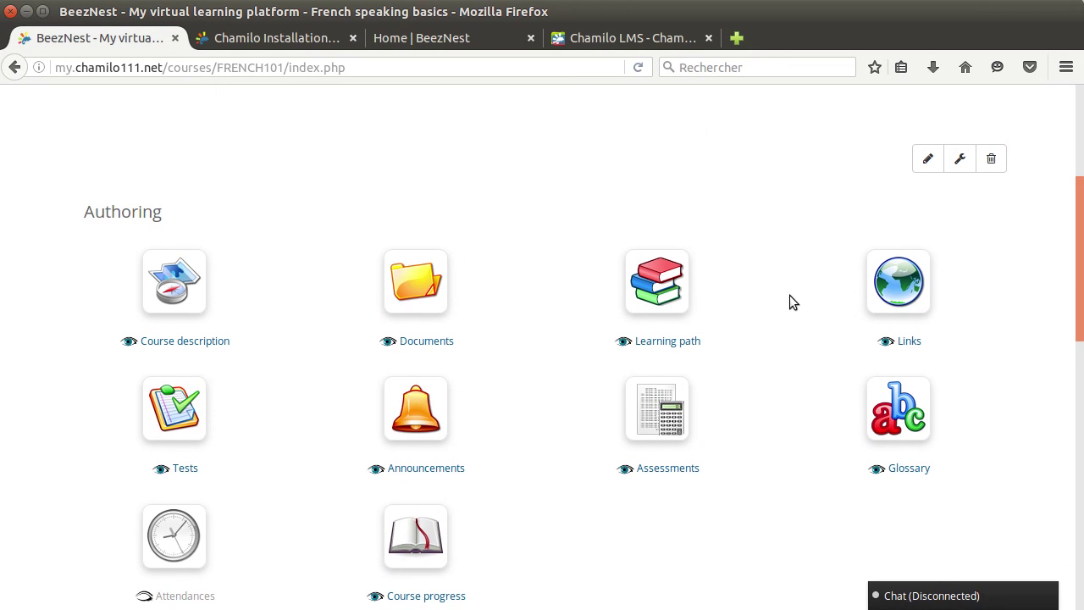
pyautogui.scroll(-1, 789, 303)
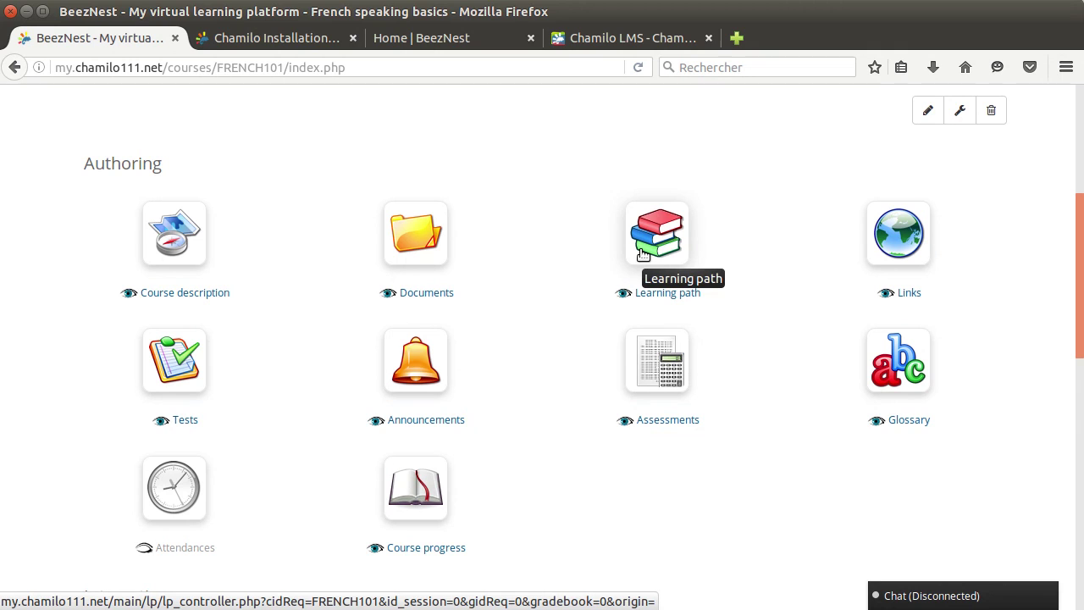
# Step: Create a learning path named 'Chapter 1' from the course's Learning path tool
pyautogui.click(663, 243)
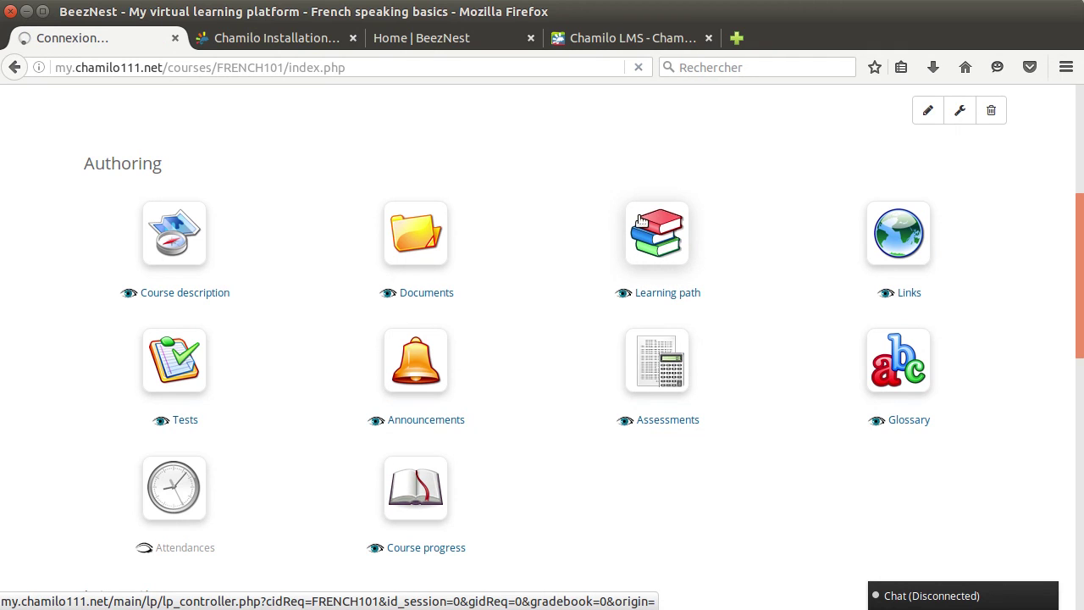
pyautogui.click(496, 510)
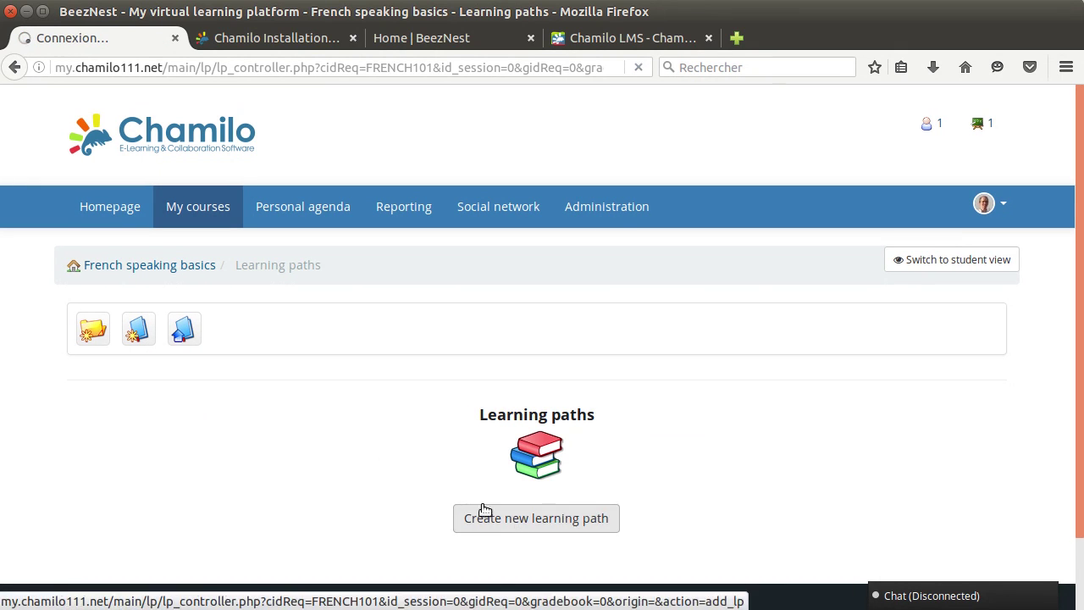
pyautogui.scroll(-2, 401, 391)
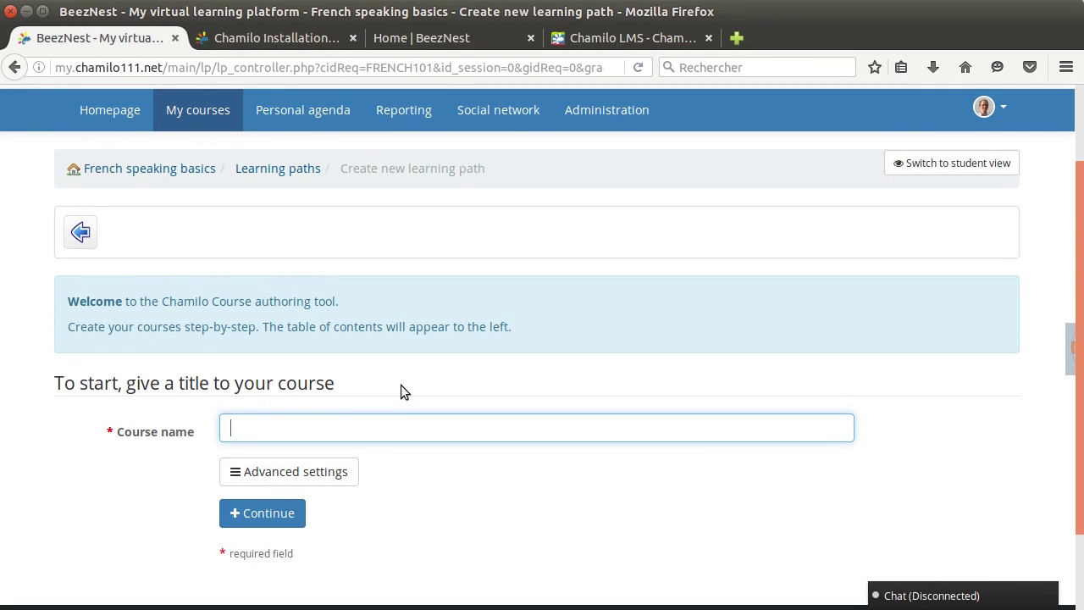
pyautogui.write('Chapter 1')
pyautogui.press('Return')
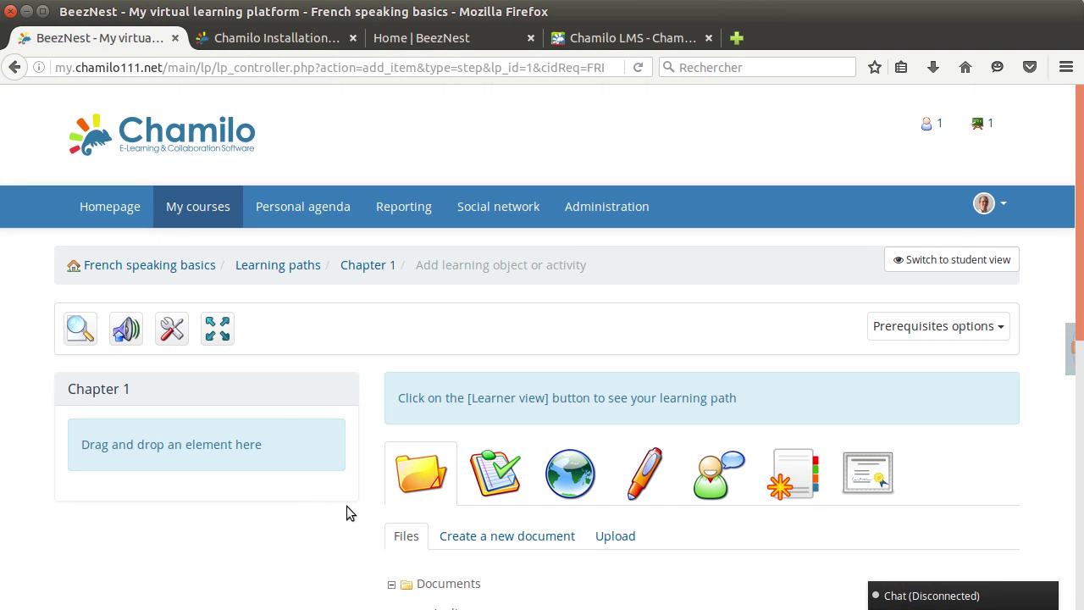
# Step: Start a new document in the Chapter 1 path titled 'Introduction'
pyautogui.scroll(-5, 347, 381)
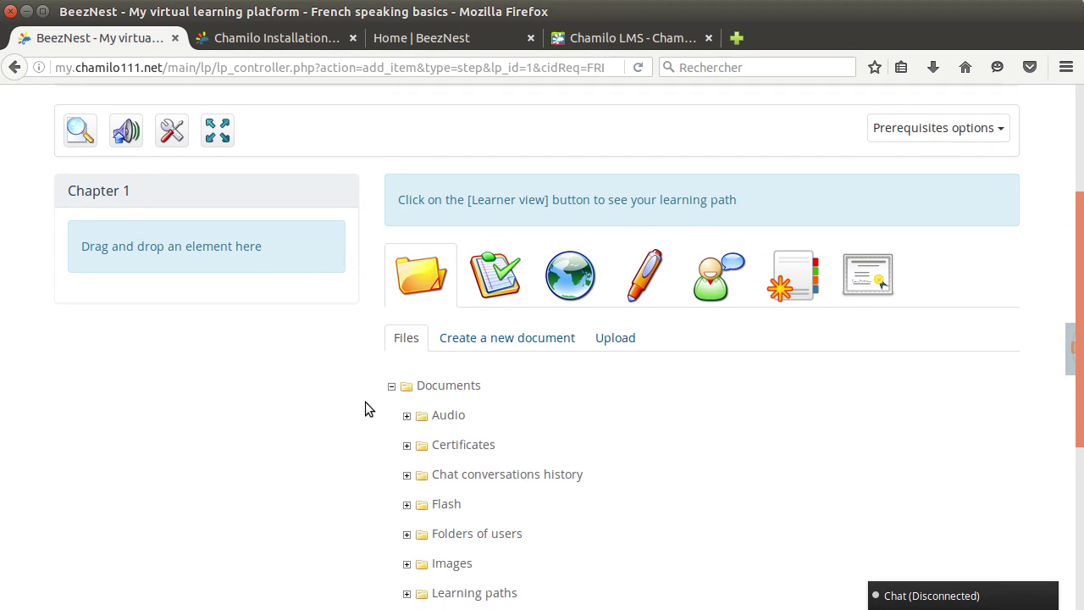
pyautogui.scroll(2, 390, 364)
pyautogui.click(484, 296)
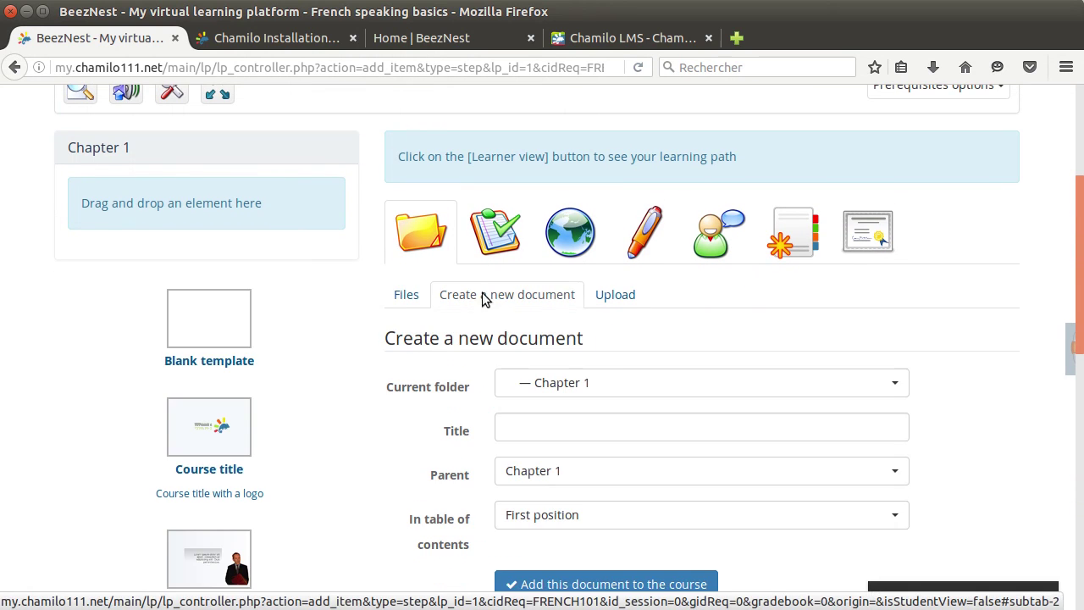
pyautogui.scroll(-3, 624, 357)
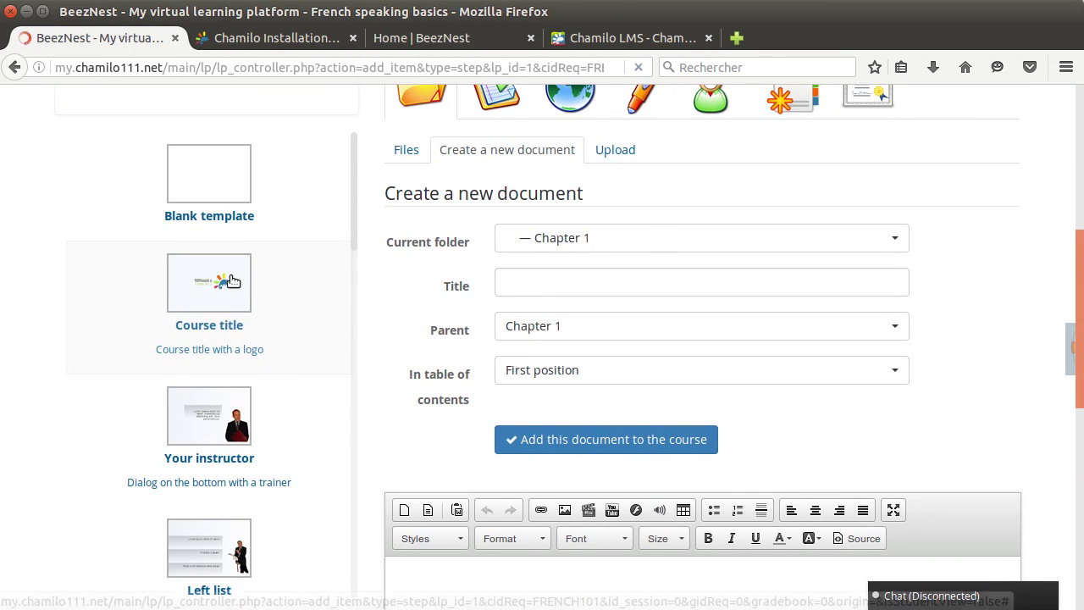
pyautogui.scroll(-3, 390, 307)
pyautogui.scroll(1, 515, 159)
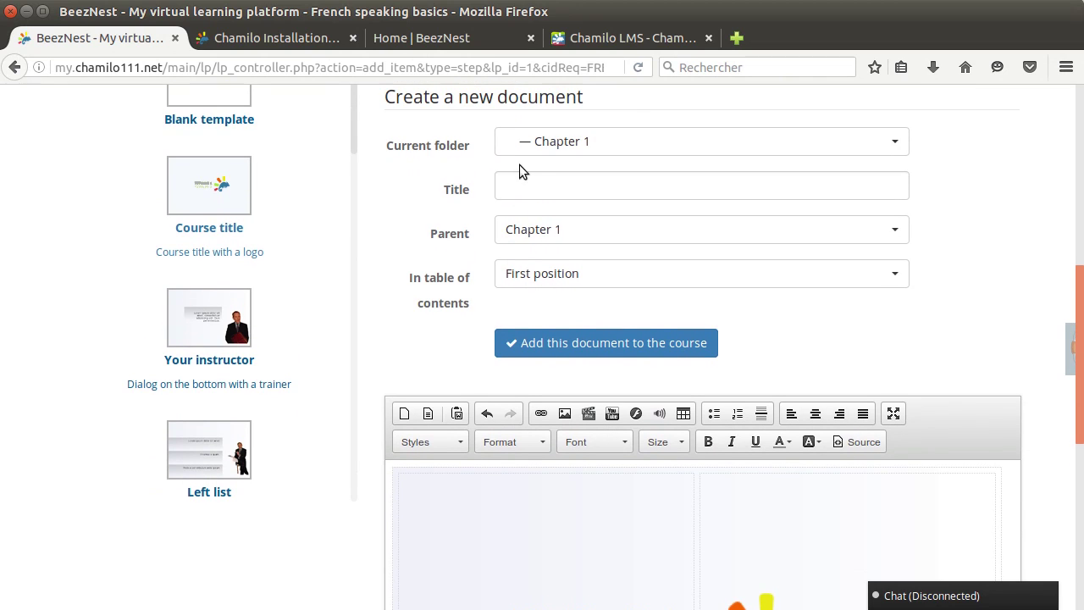
pyautogui.click(550, 182)
pyautogui.write('Introd')
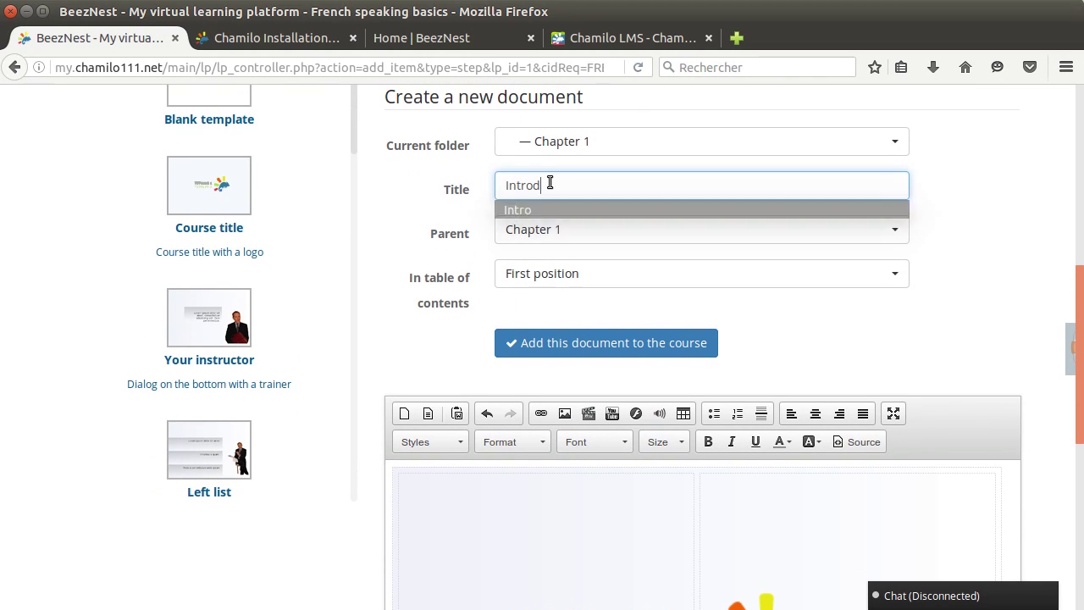
pyautogui.write('uction')
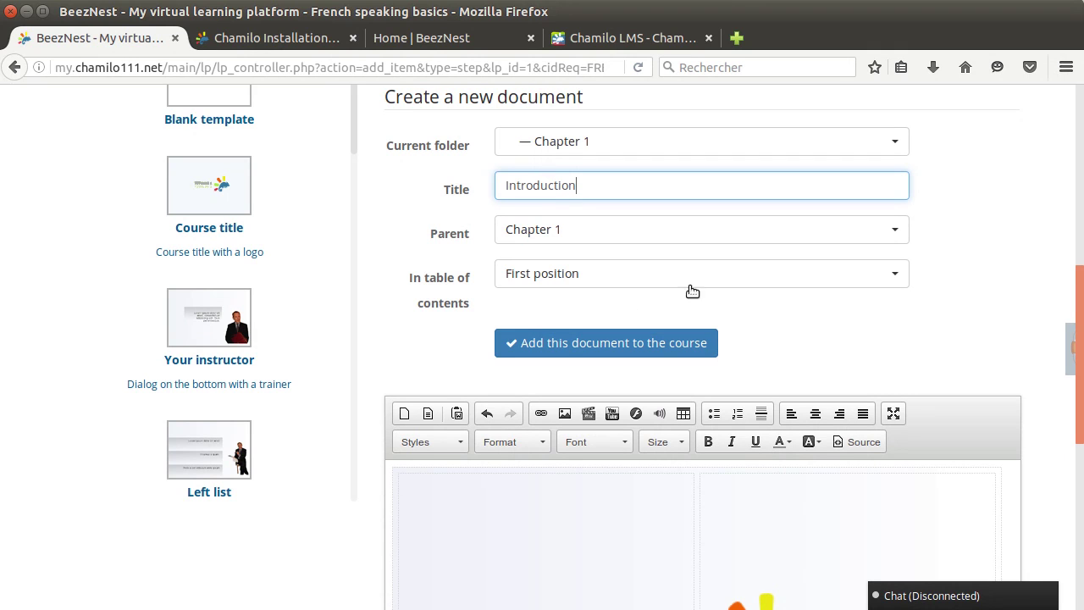
# Step: Replace the template's TITULUS 1 with 'French basics' and TITULUS 2 with 'Understanding words'
pyautogui.scroll(-2, 746, 297)
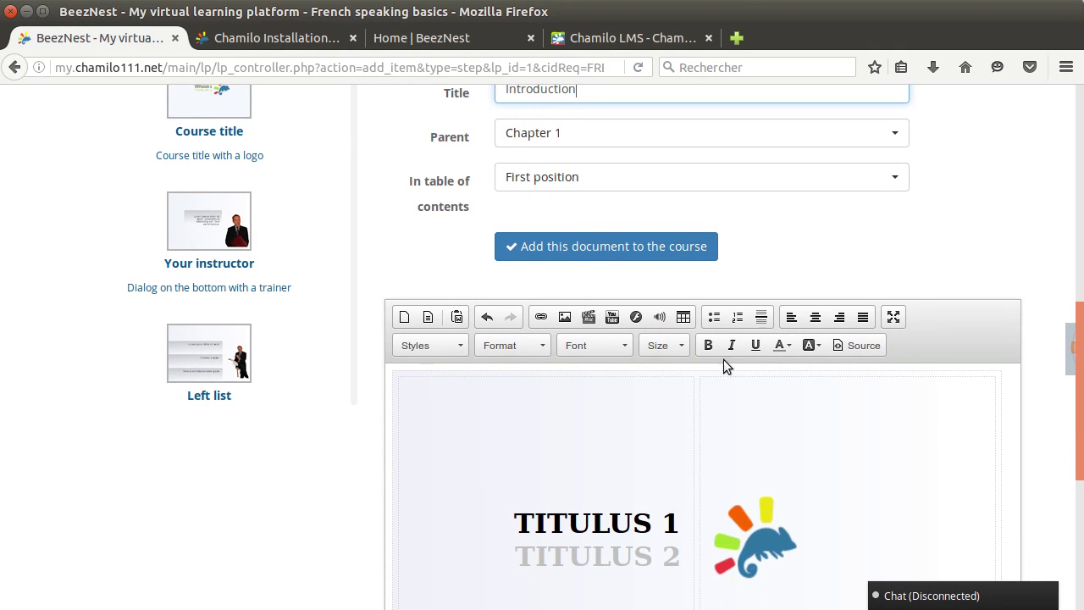
pyautogui.moveTo(515, 522); pyautogui.dragTo(688, 523)
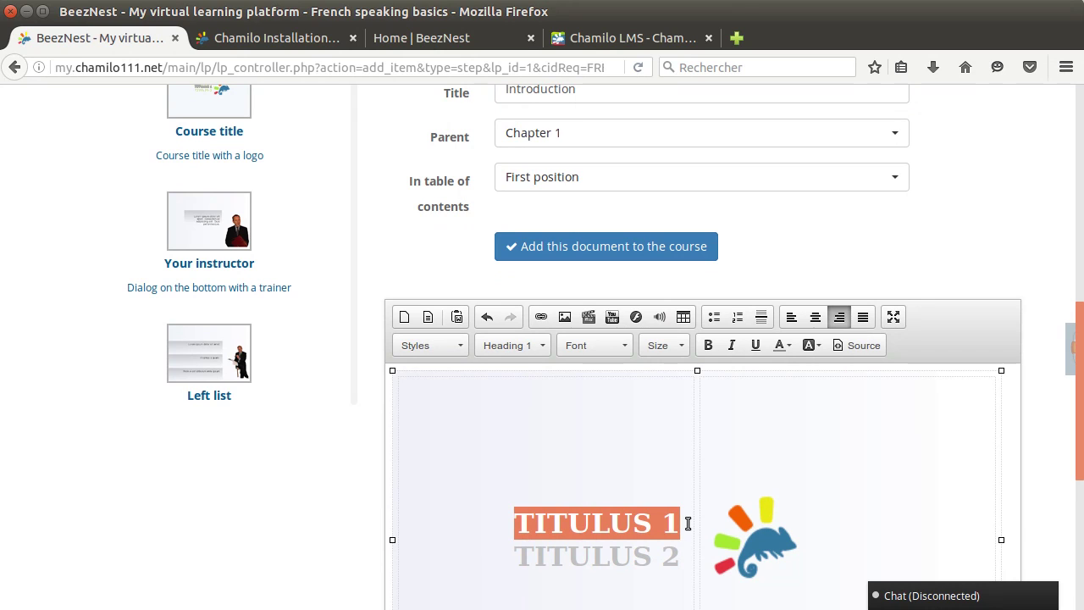
pyautogui.write('Fr')
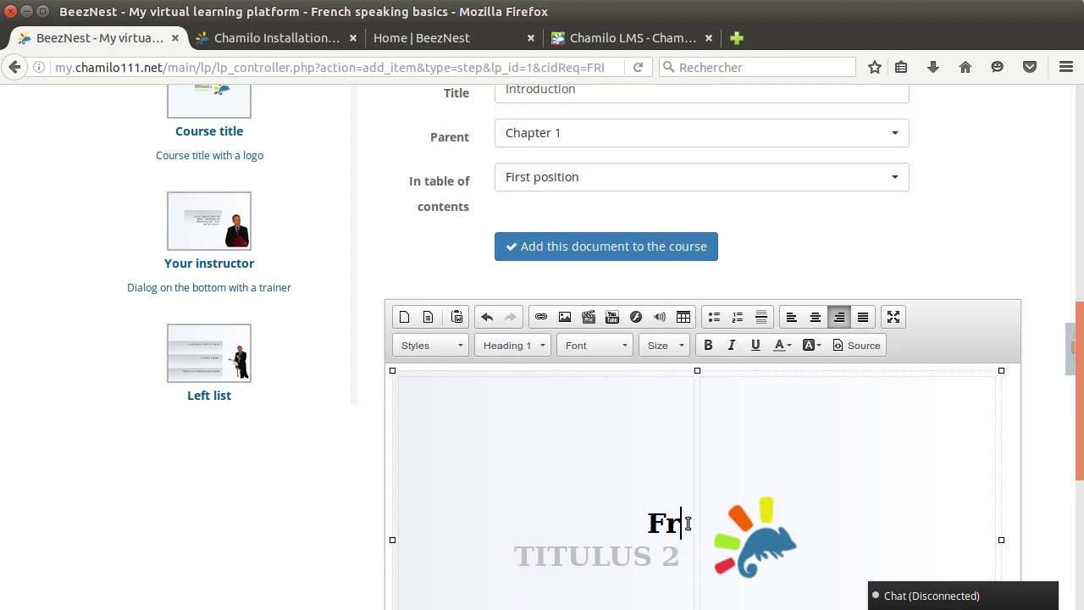
pyautogui.write('ench basics')
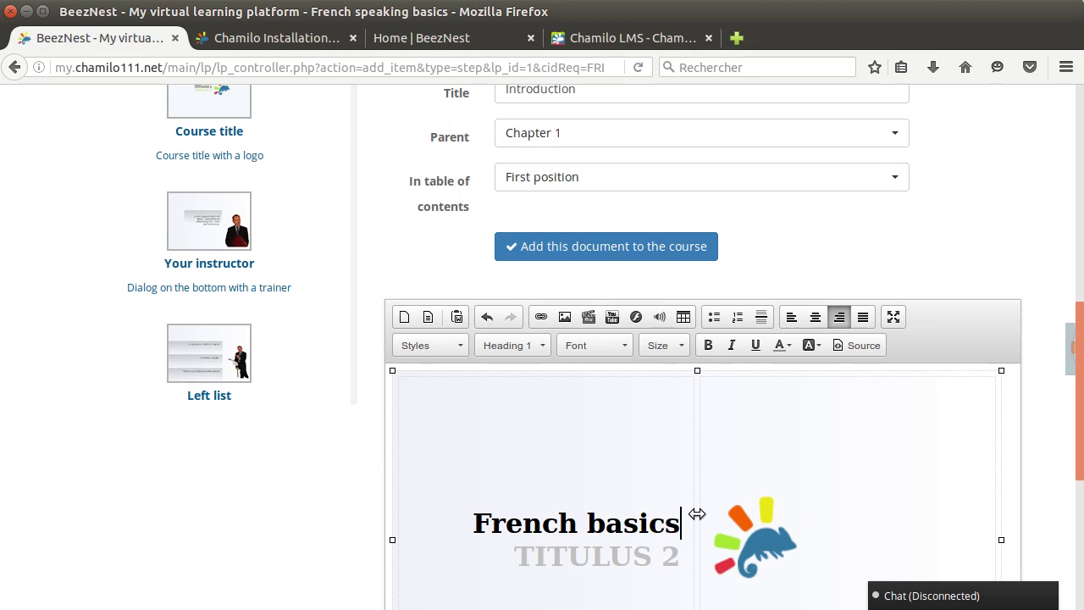
pyautogui.press('Down')
pyautogui.hotkey('shift', 'Home')
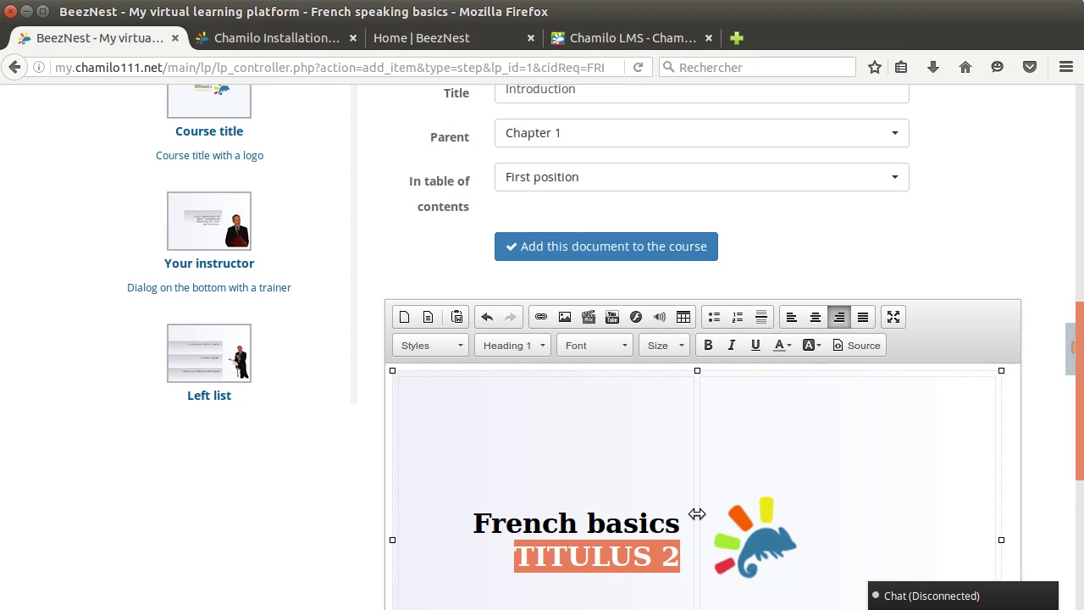
pyautogui.write('Understa')
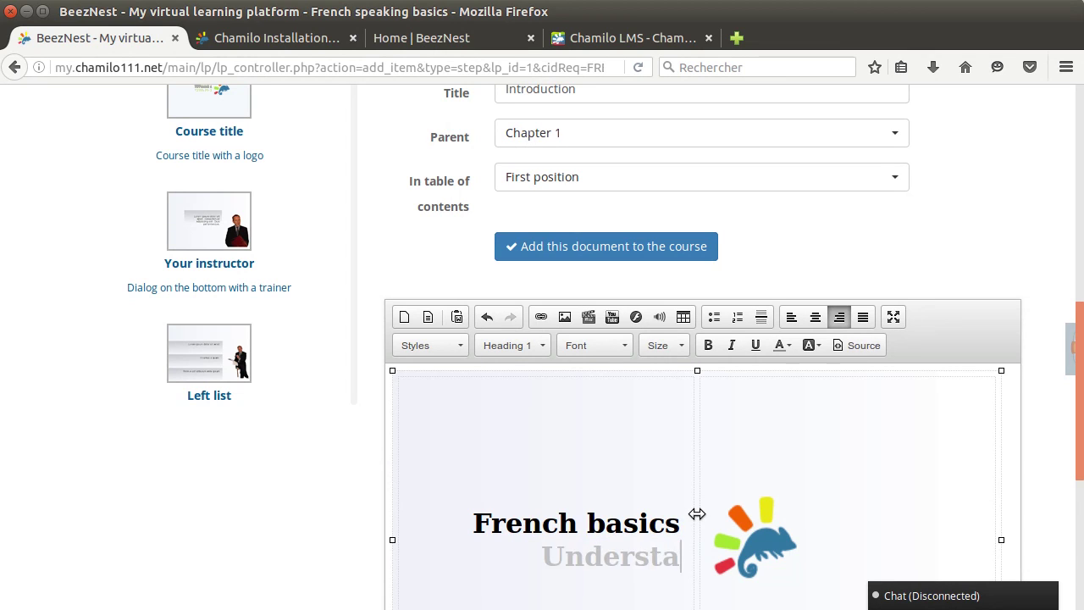
pyautogui.write('nding wor')
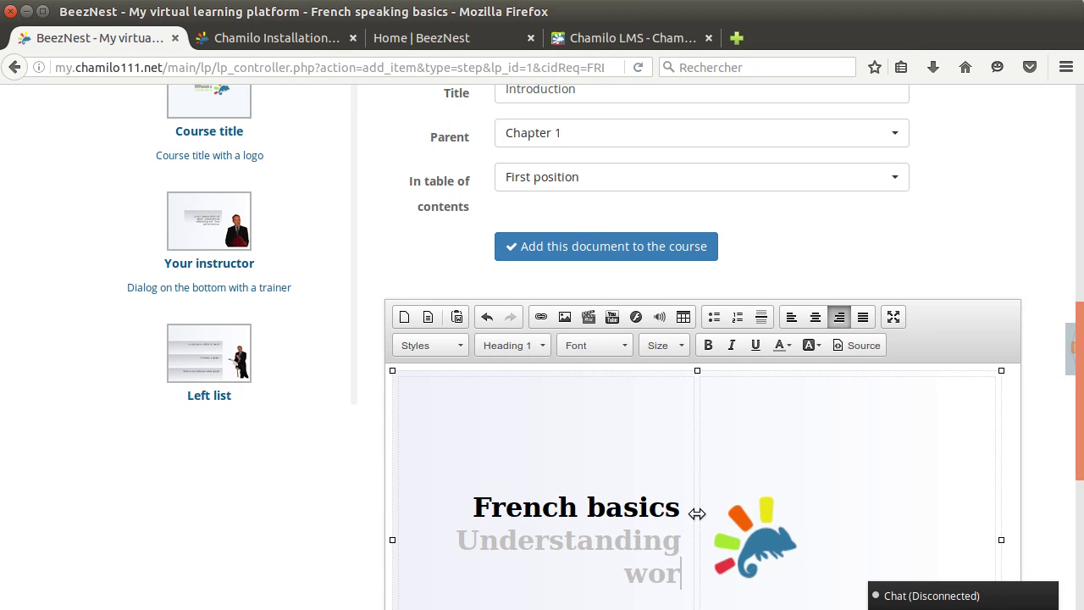
pyautogui.write('ds')
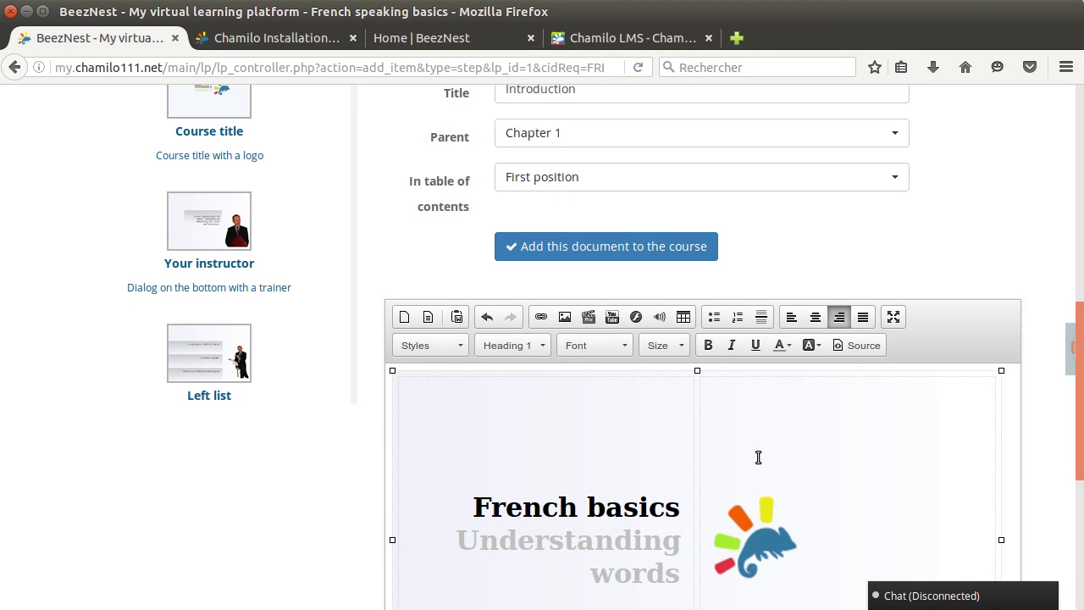
pyautogui.scroll(-3, 757, 457)
pyautogui.click(760, 402)
# Step: Select and adjust the chameleon logo block on the Introduction slide
pyautogui.click(762, 403)
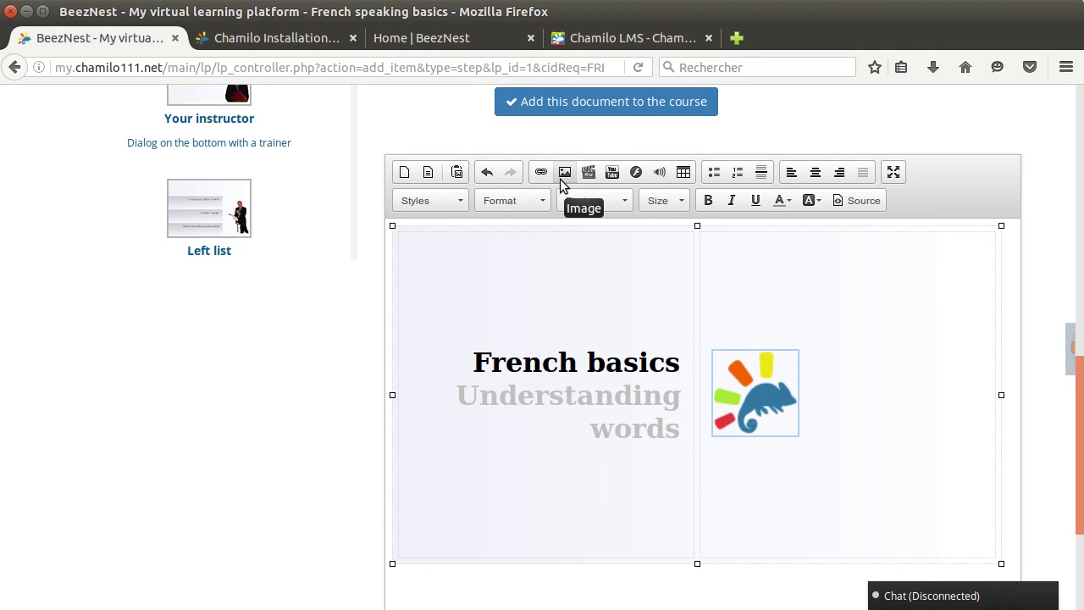
pyautogui.scroll(-1, 818, 374)
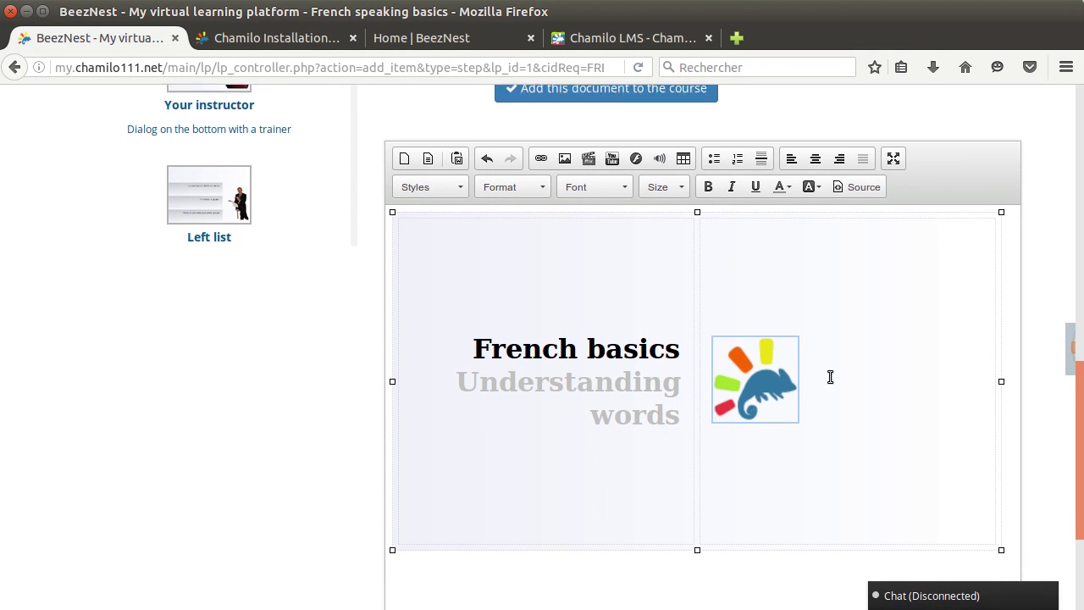
pyautogui.scroll(-2, 853, 412)
pyautogui.scroll(5, 771, 459)
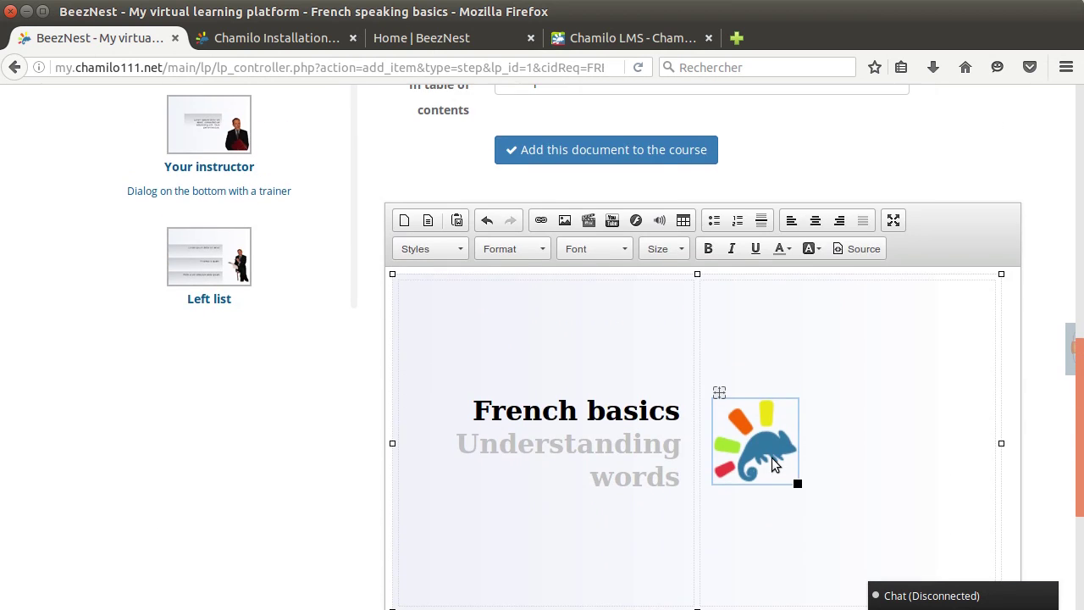
pyautogui.scroll(1, 771, 461)
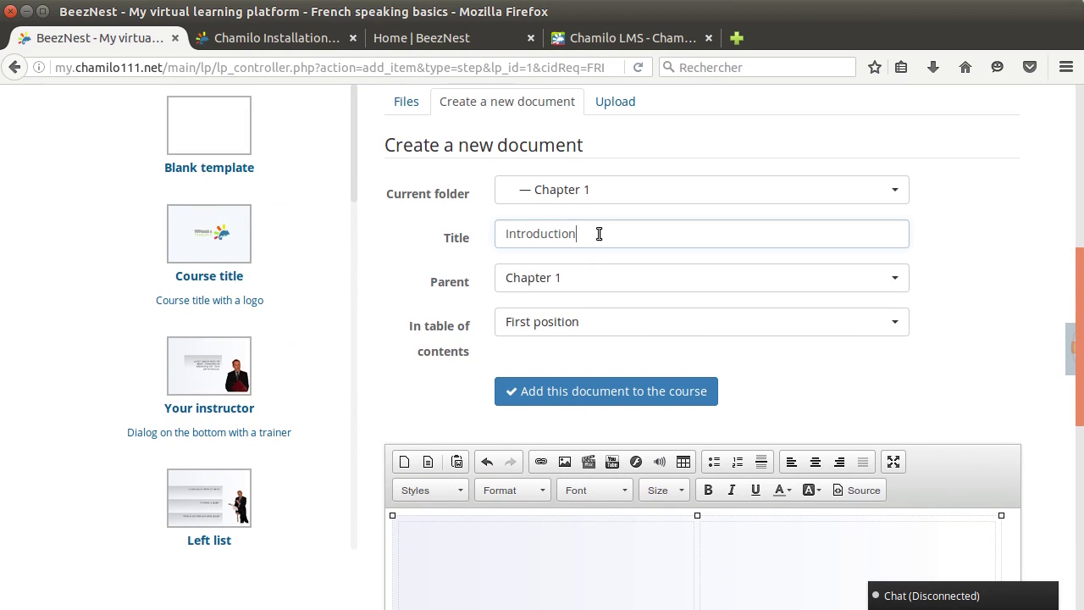
pyautogui.moveTo(598, 232); pyautogui.dragTo(421, 292)
pyautogui.scroll(2, 419, 295)
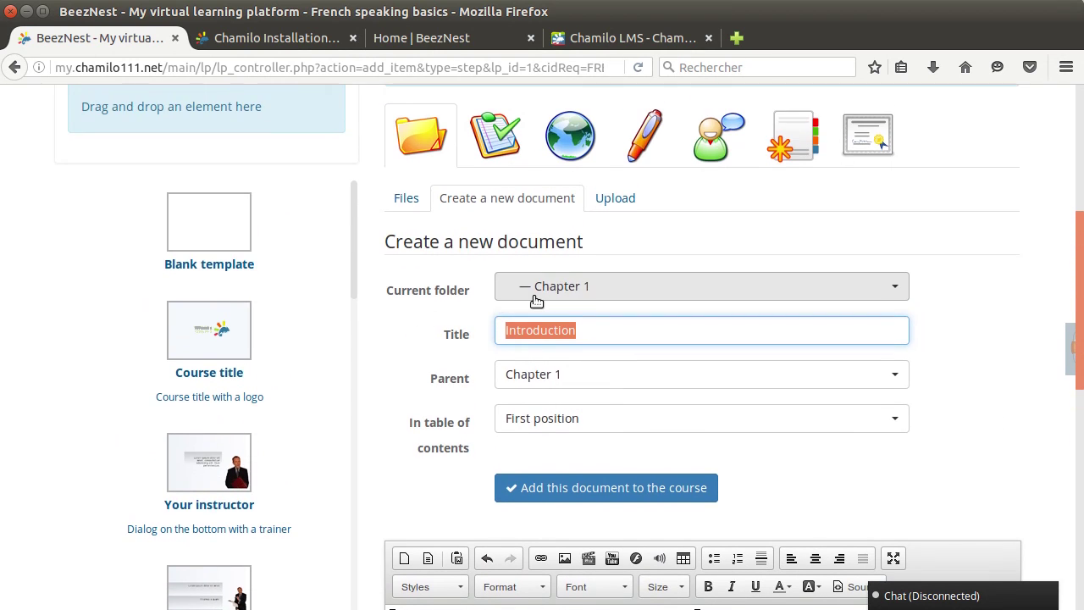
pyautogui.scroll(2, 423, 318)
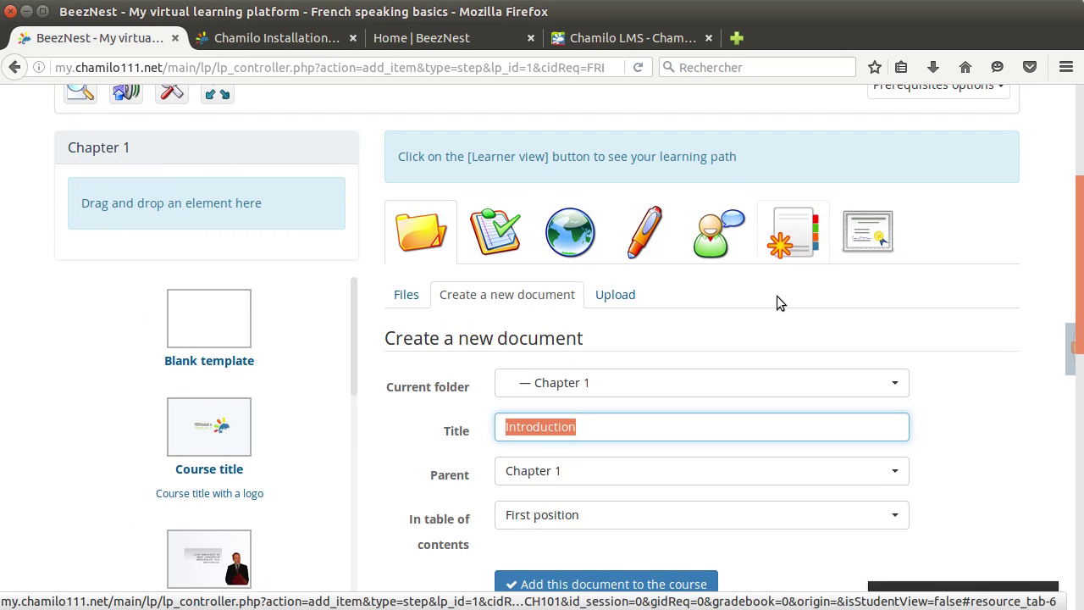
# Step: Save the Introduction page to Chapter 1 and preview the path as a student
pyautogui.click(559, 583)
pyautogui.moveTo(122, 433)
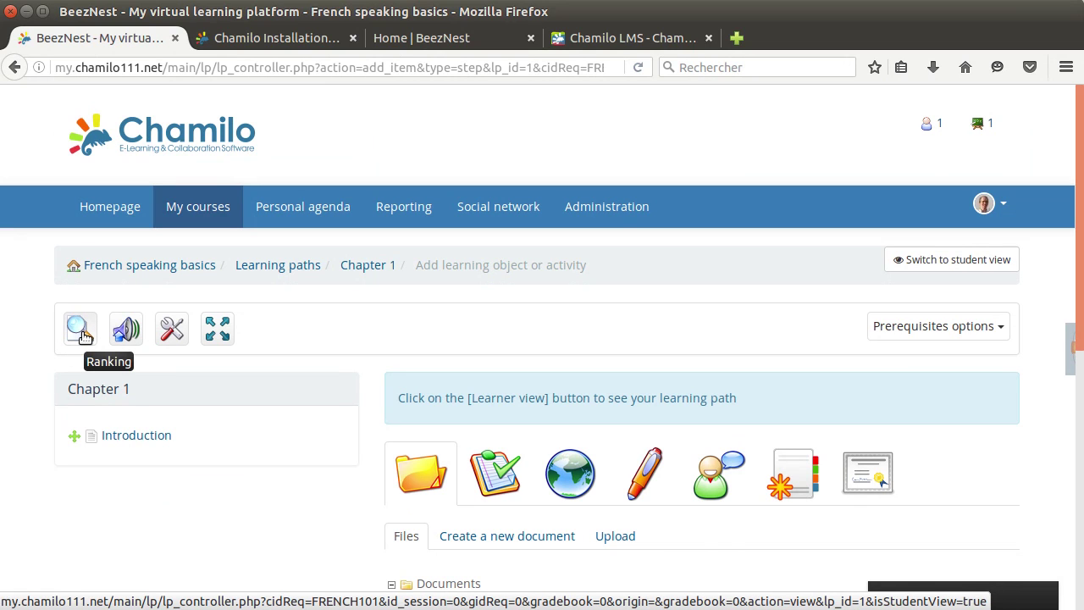
pyautogui.click(80, 332)
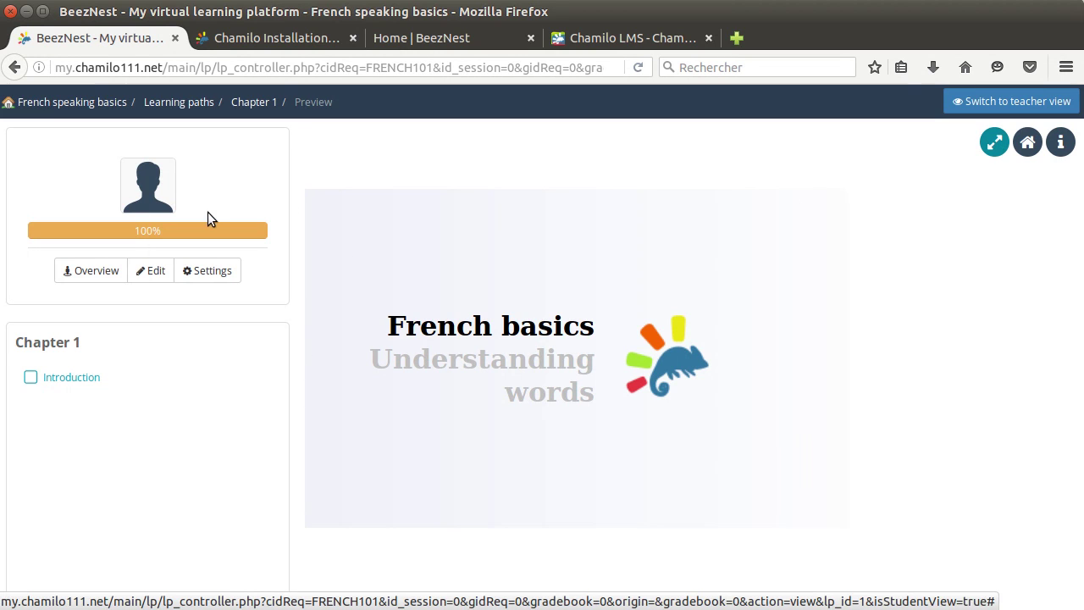
# Step: Complete the Introduction item in learner view to reach 100% progress, then return to French speaking basics
pyautogui.click(992, 144)
pyautogui.click(66, 378)
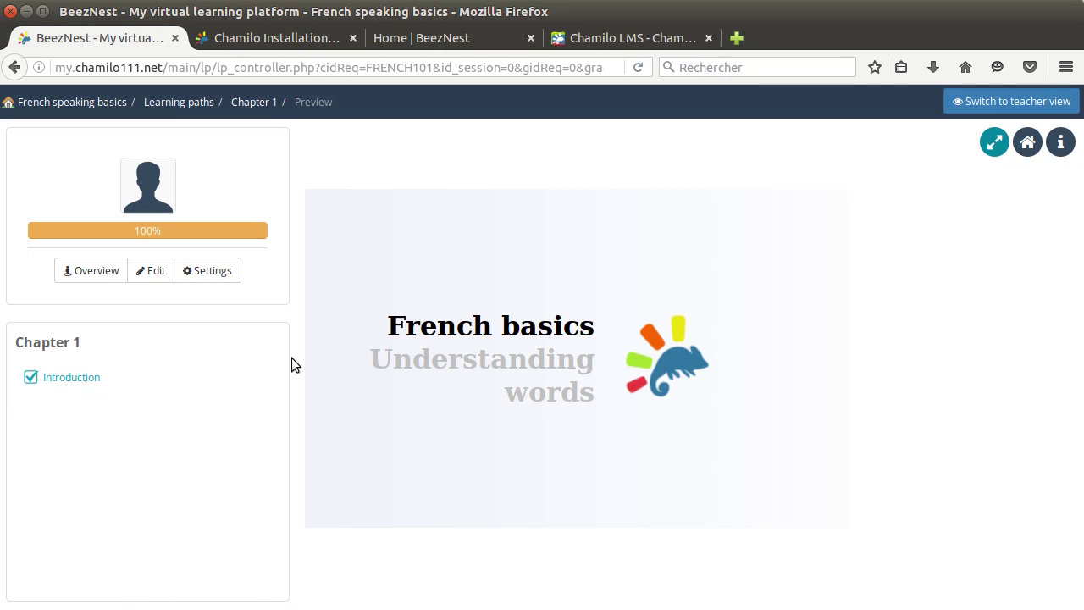
pyautogui.moveTo(128, 236); pyautogui.dragTo(173, 229)
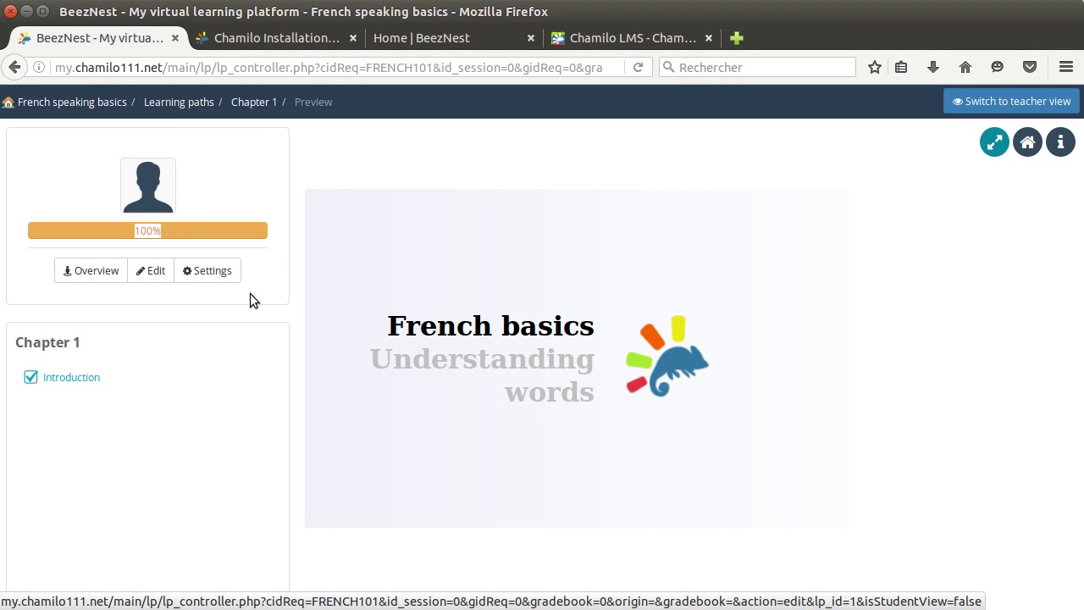
pyautogui.click(341, 285)
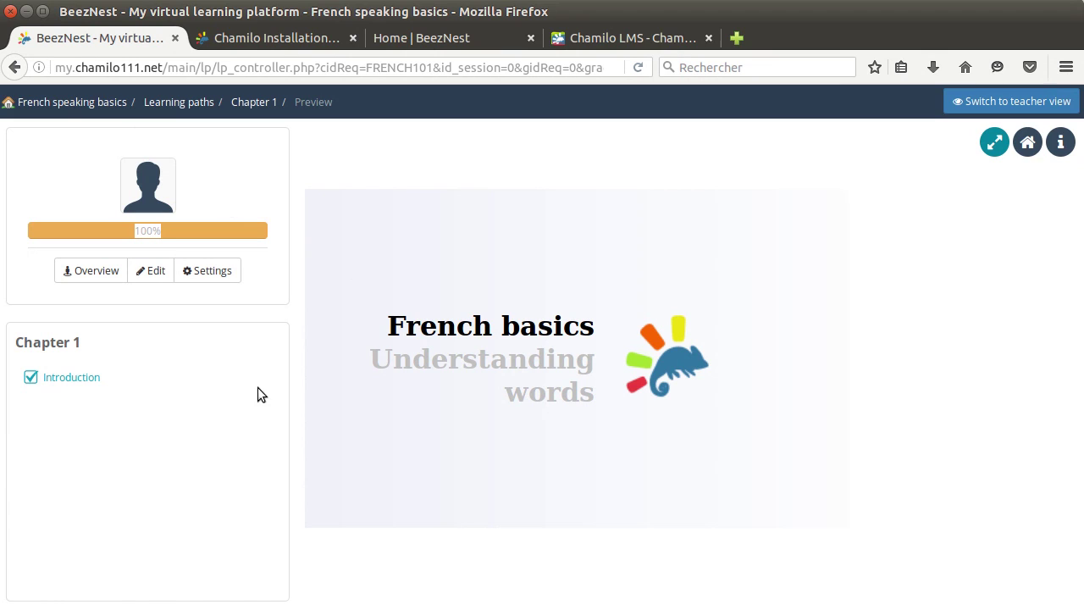
pyautogui.click(59, 103)
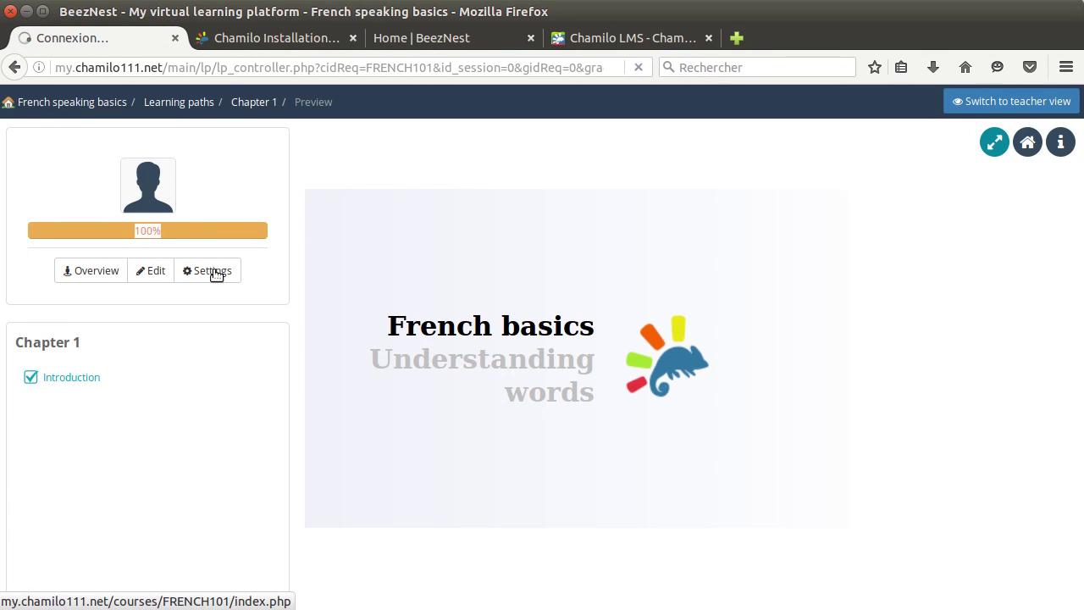